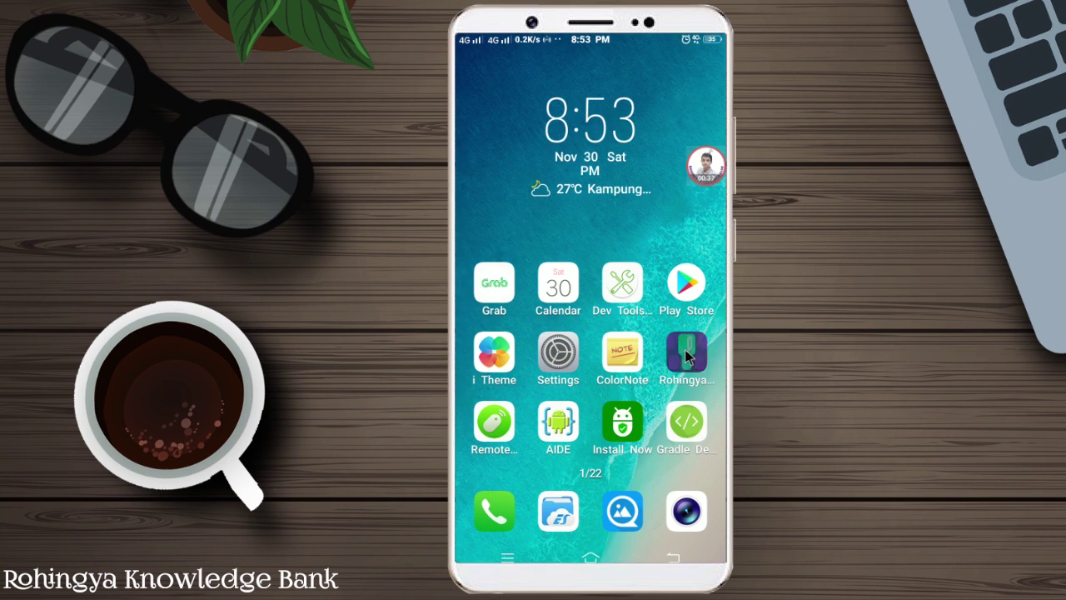
- Open the Rohingya Keyboard app, enable Rohingya Keyboard among the phone's input methods and select it as the current input method
left_click(686, 350)
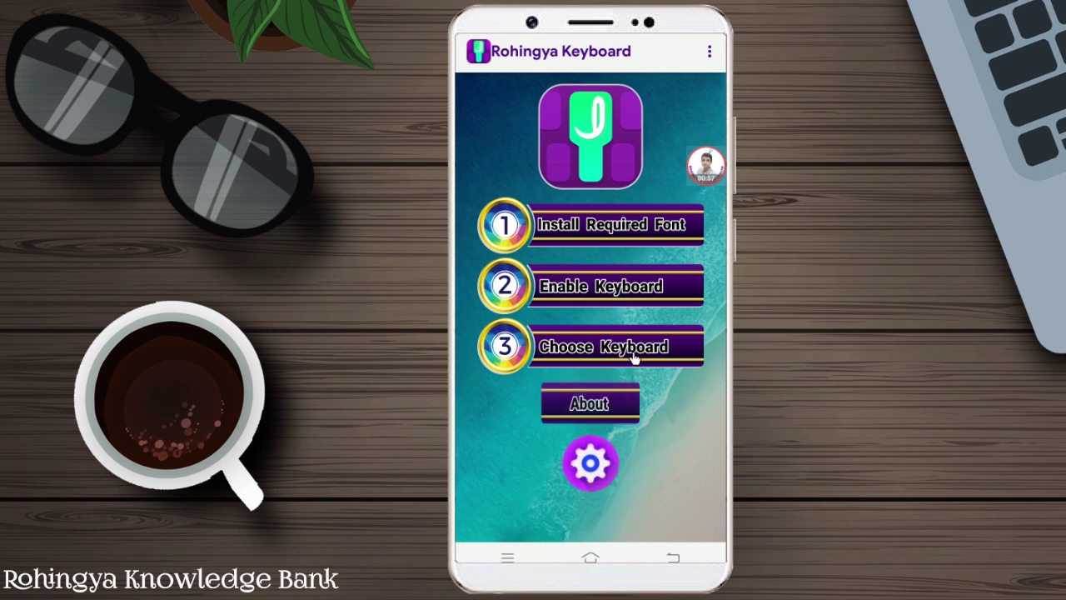
left_click(608, 288)
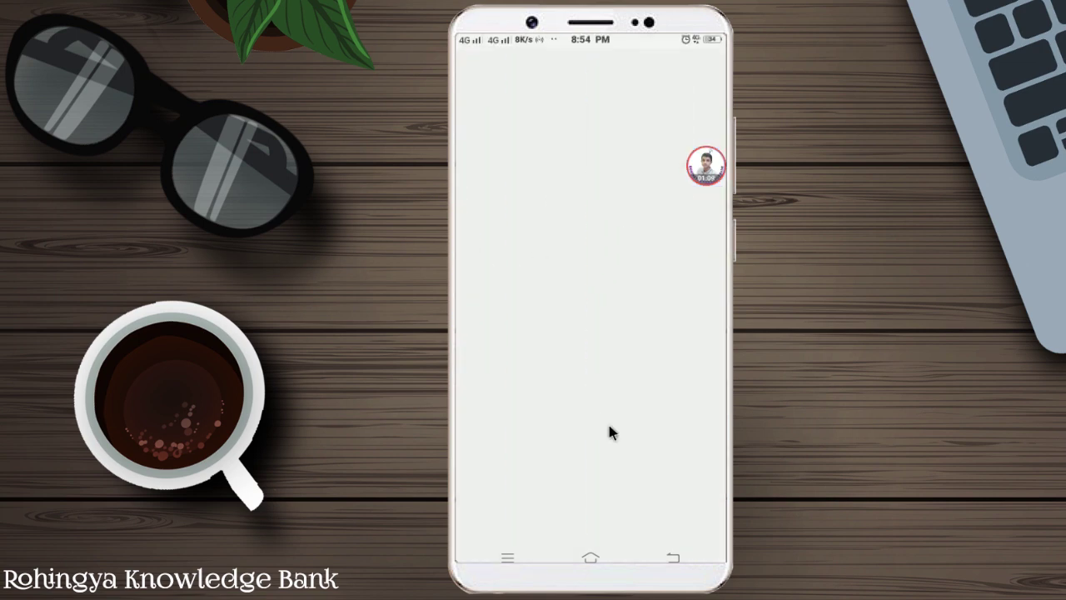
left_click(694, 452)
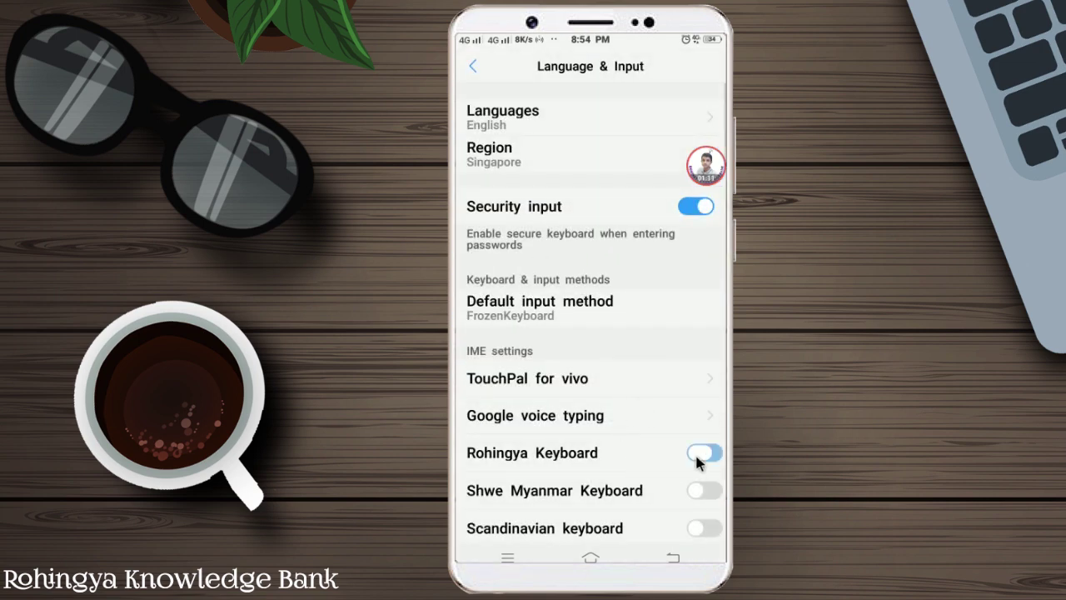
left_click(654, 513)
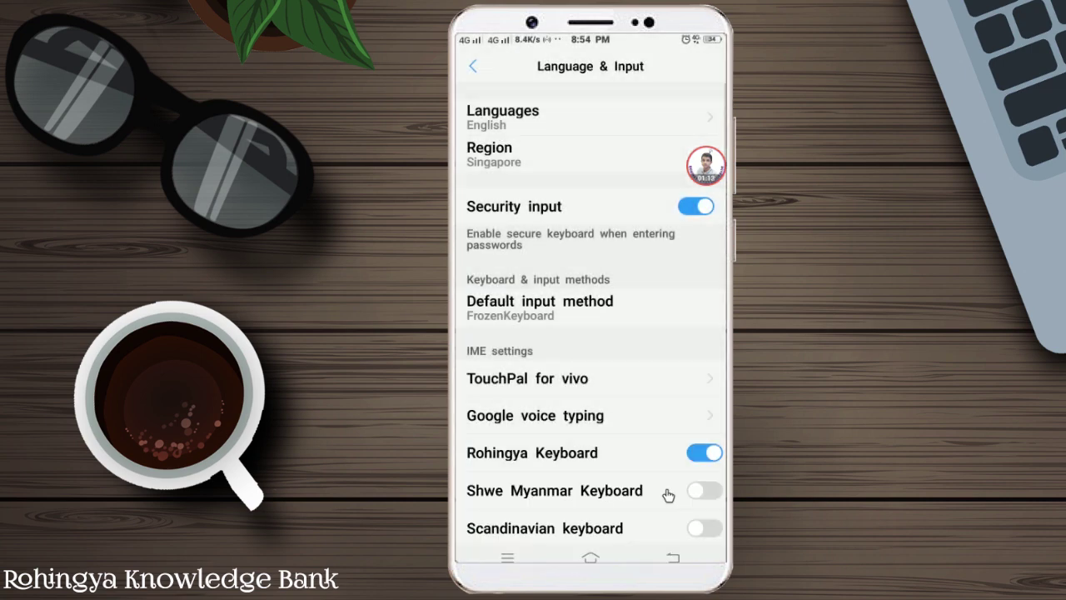
left_click(473, 67)
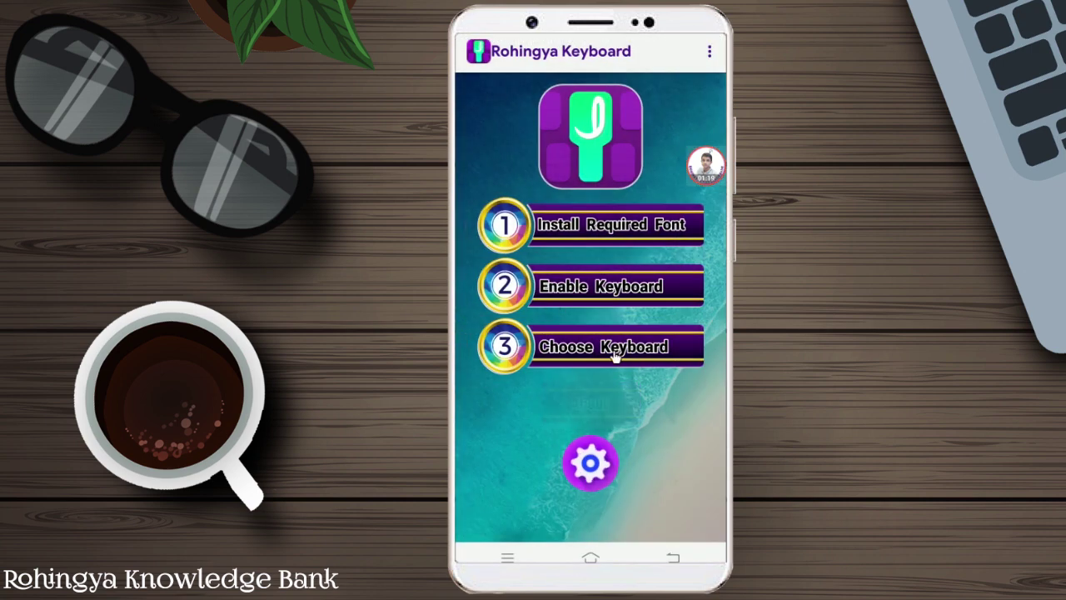
left_click(572, 349)
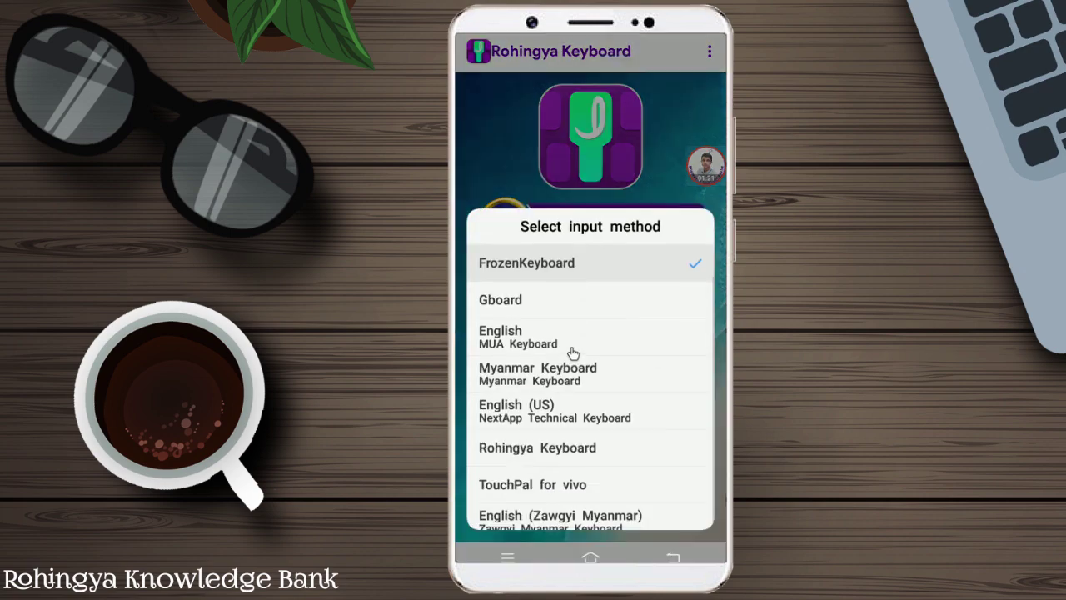
left_click(542, 450)
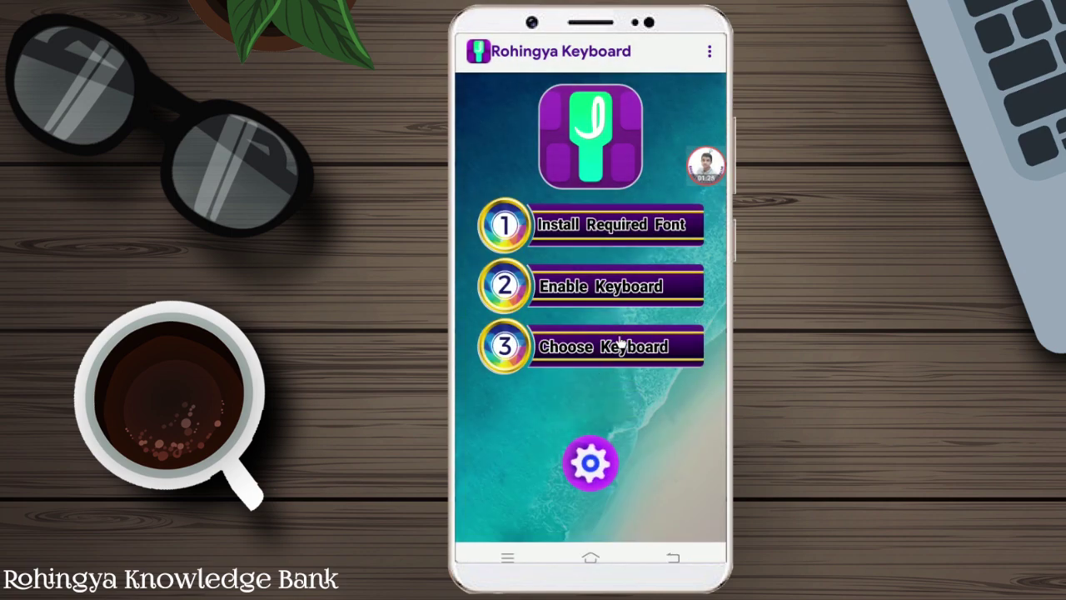
- Open the keyboard settings and try the Rohingya, symbol and English layouts in the keyboard test dialog, discarding the entered text
left_click(583, 463)
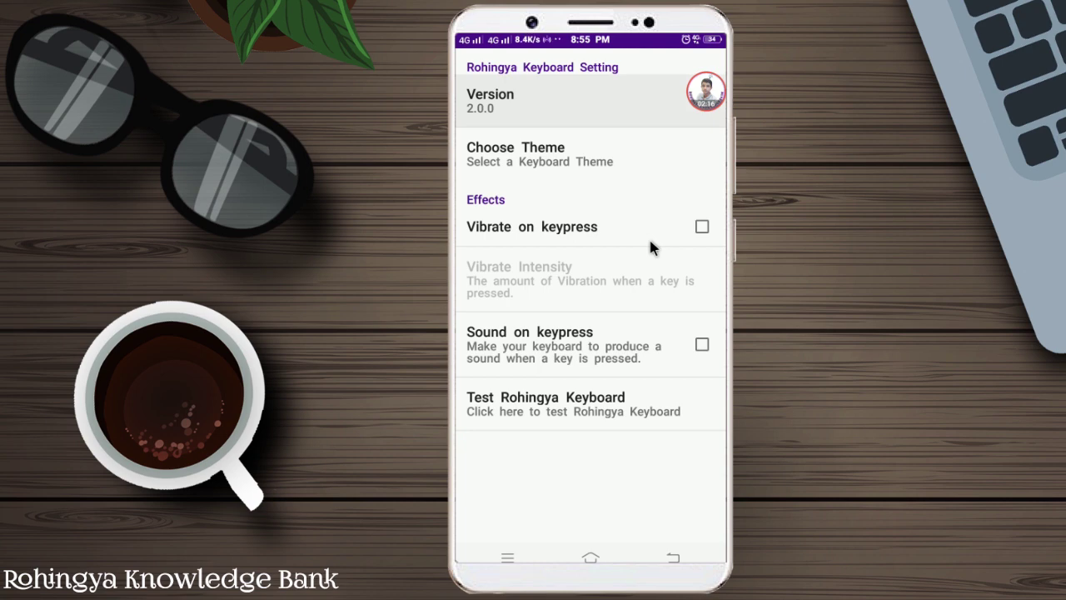
left_click(593, 397)
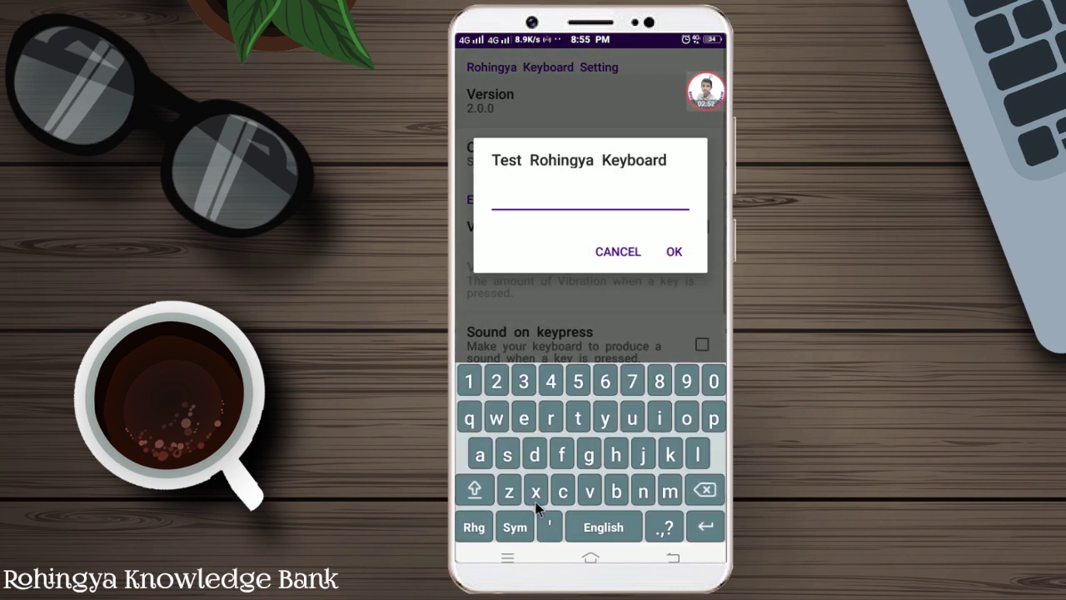
left_click(474, 530)
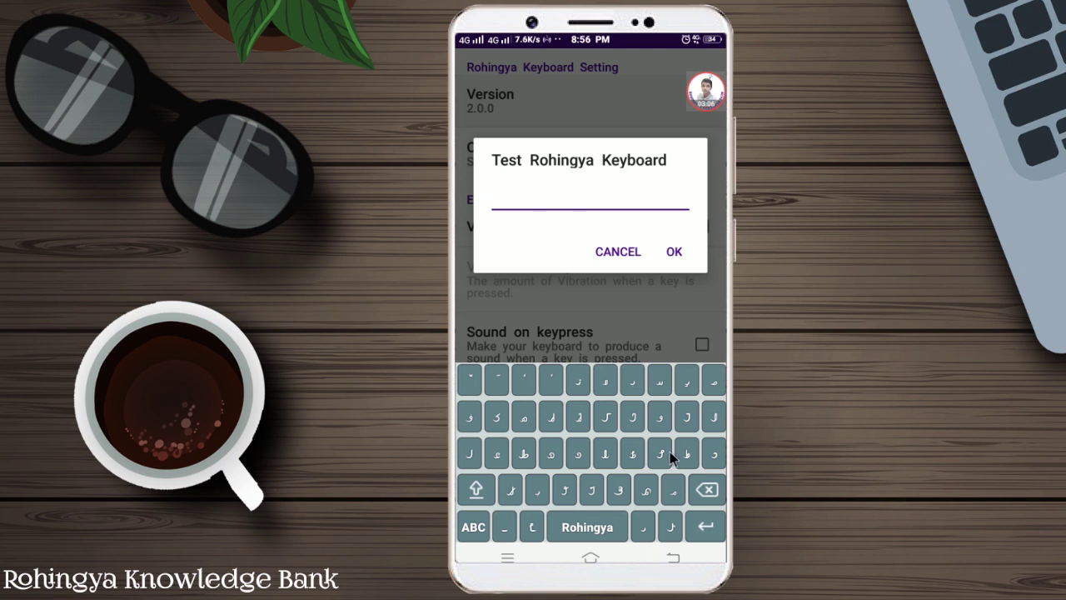
left_click(712, 423)
left_click(662, 386)
left_click(482, 488)
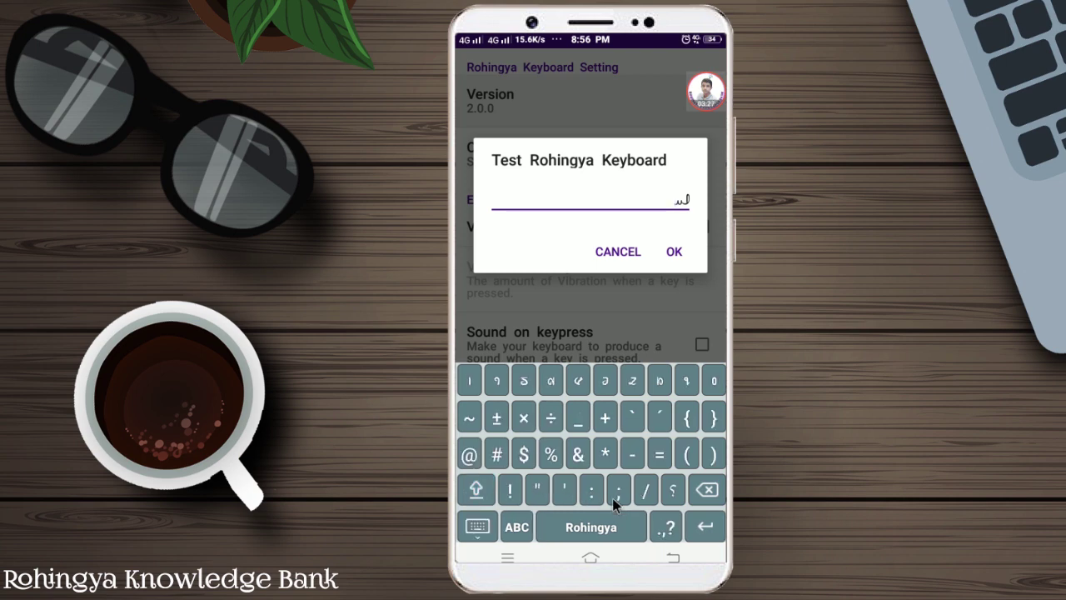
left_click(672, 494)
left_click(606, 257)
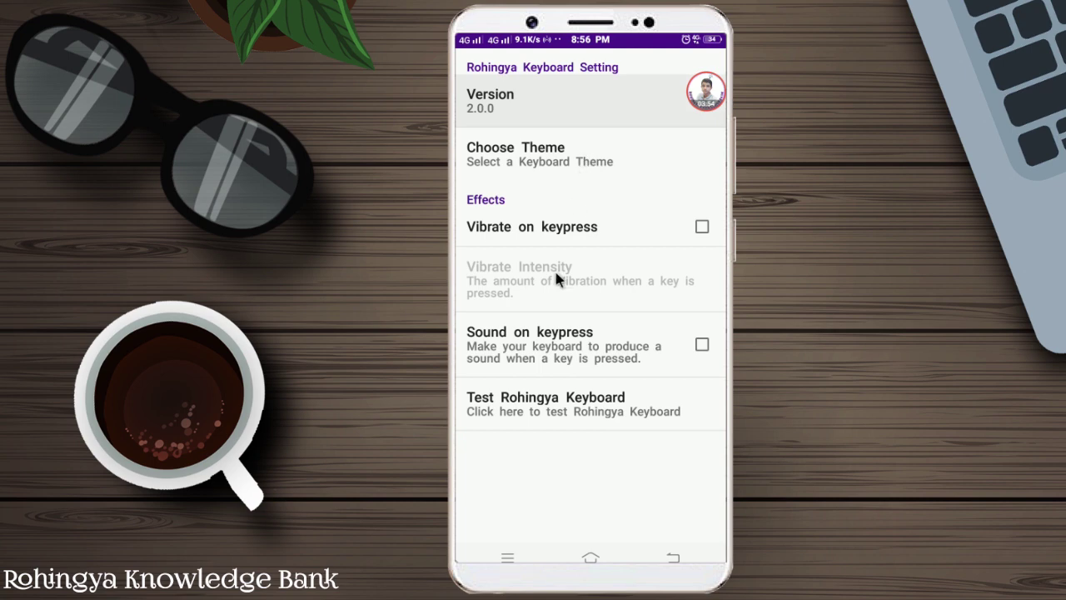
left_click(544, 408)
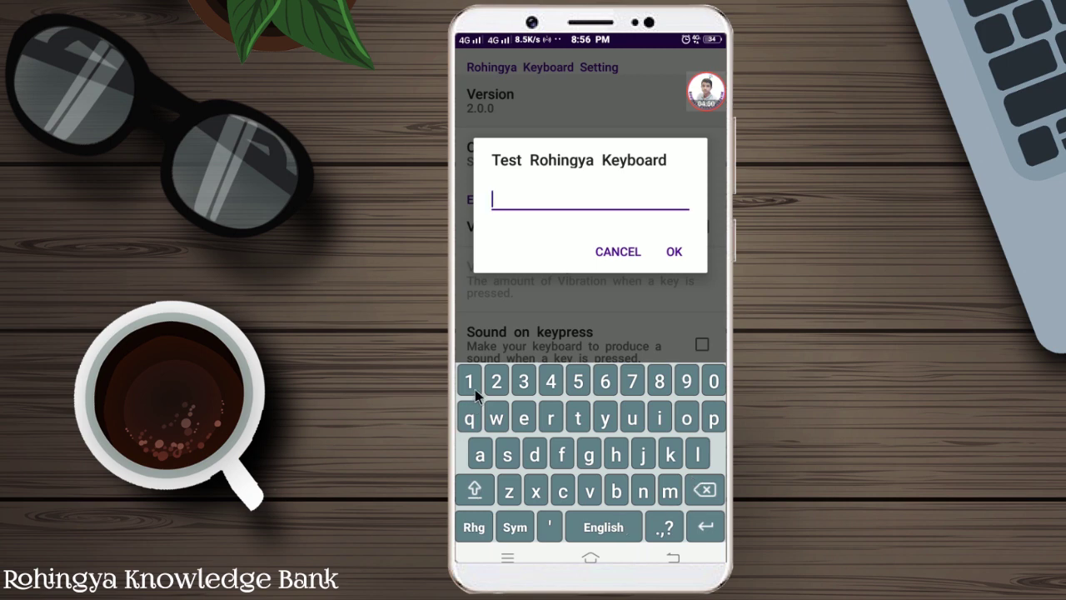
left_click(613, 258)
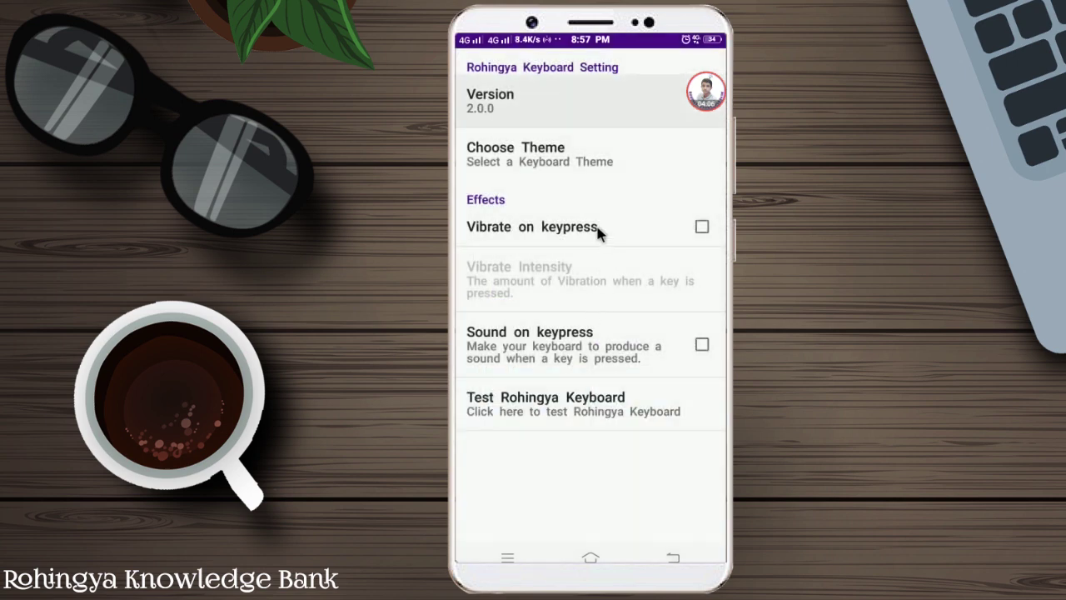
- Apply the Flat (Black) keyboard theme and try it by entering Rohingya letters in the keyboard test dialog, discarding the text
left_click(566, 149)
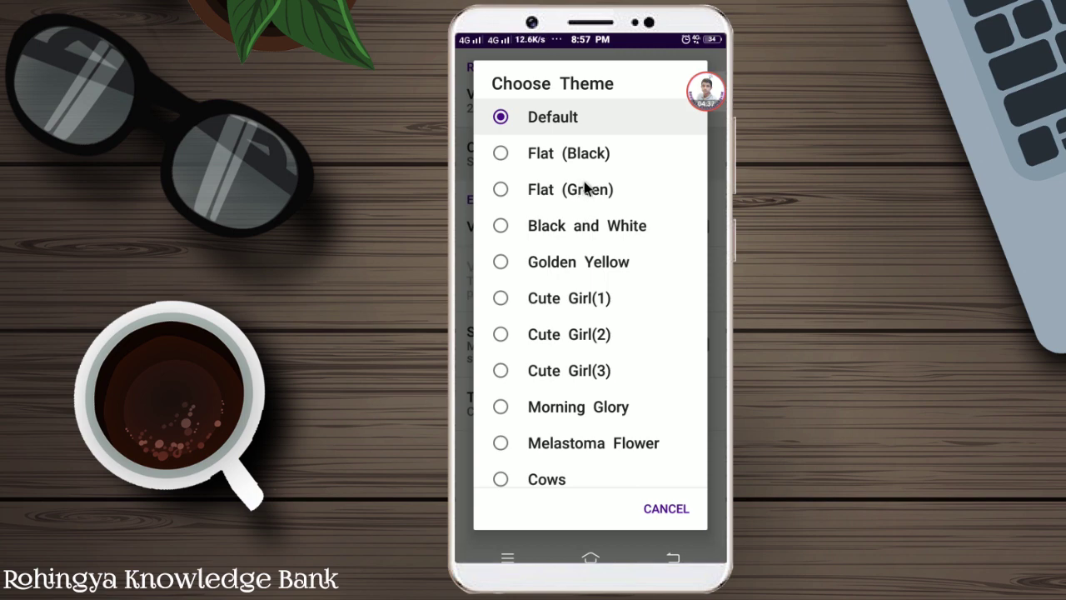
left_click(546, 158)
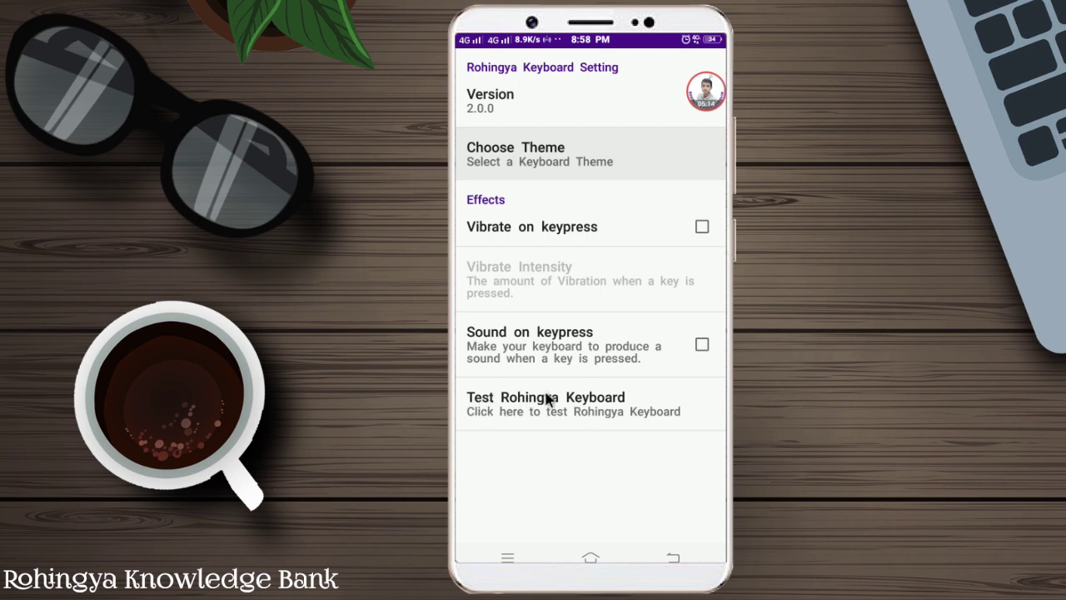
left_click(615, 397)
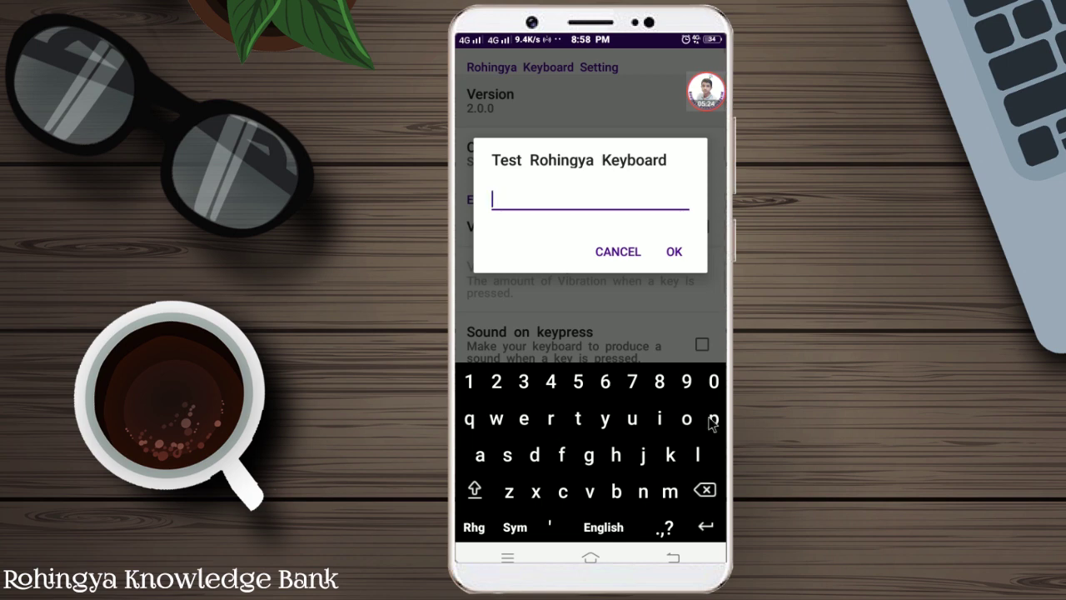
left_click(474, 528)
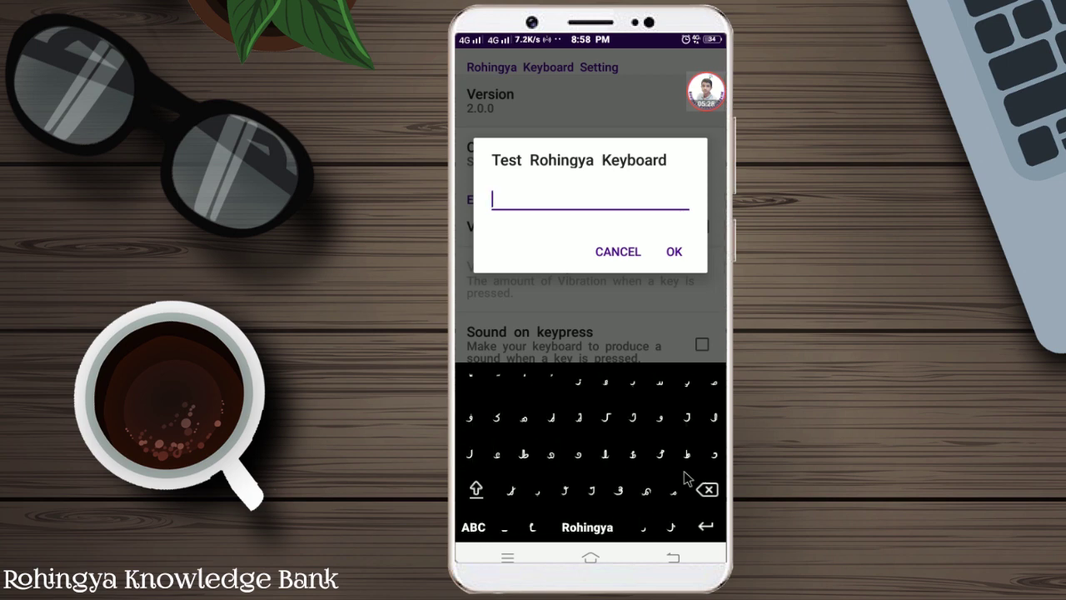
left_click(714, 408)
left_click(714, 393)
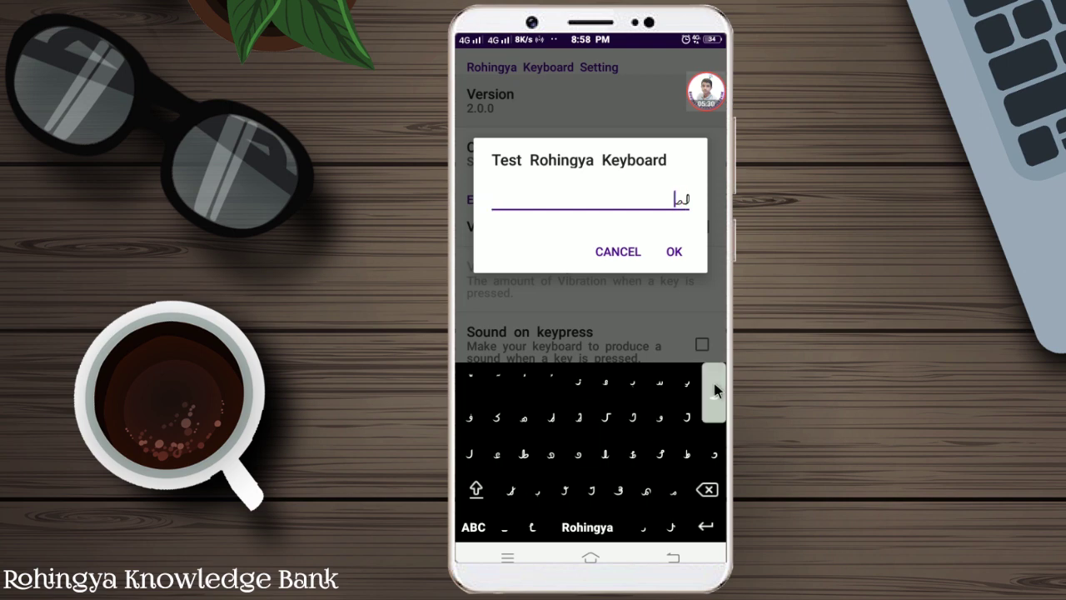
left_click(681, 421)
left_click(684, 418)
left_click(578, 414)
left_click(607, 417)
left_click(618, 250)
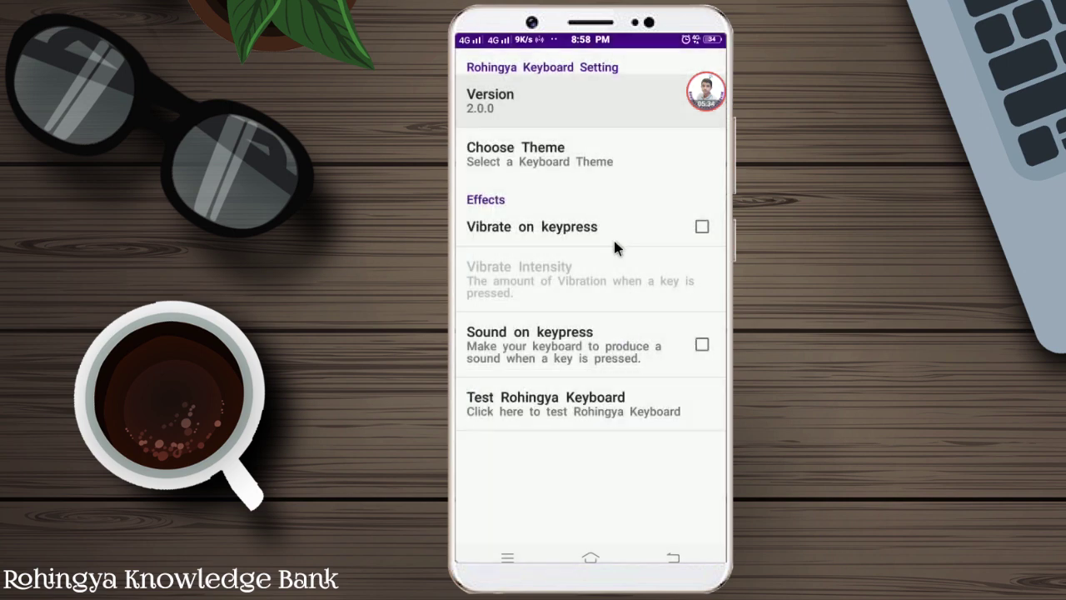
- Apply the Flat (Green) keyboard theme and preview its English and Rohingya layouts in the keyboard test dialog
left_click(589, 166)
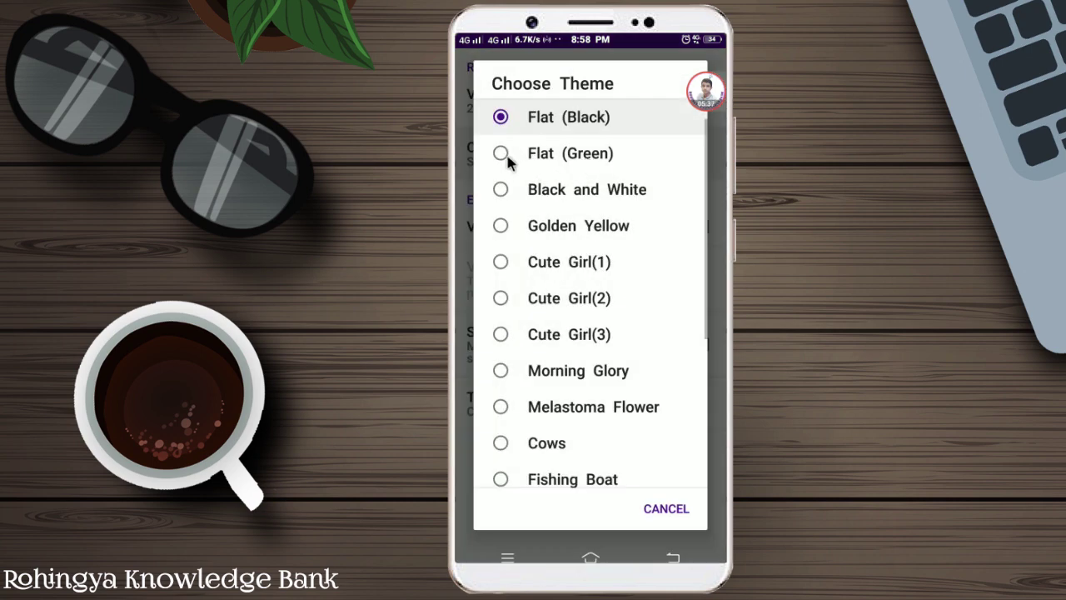
left_click(568, 152)
left_click(590, 405)
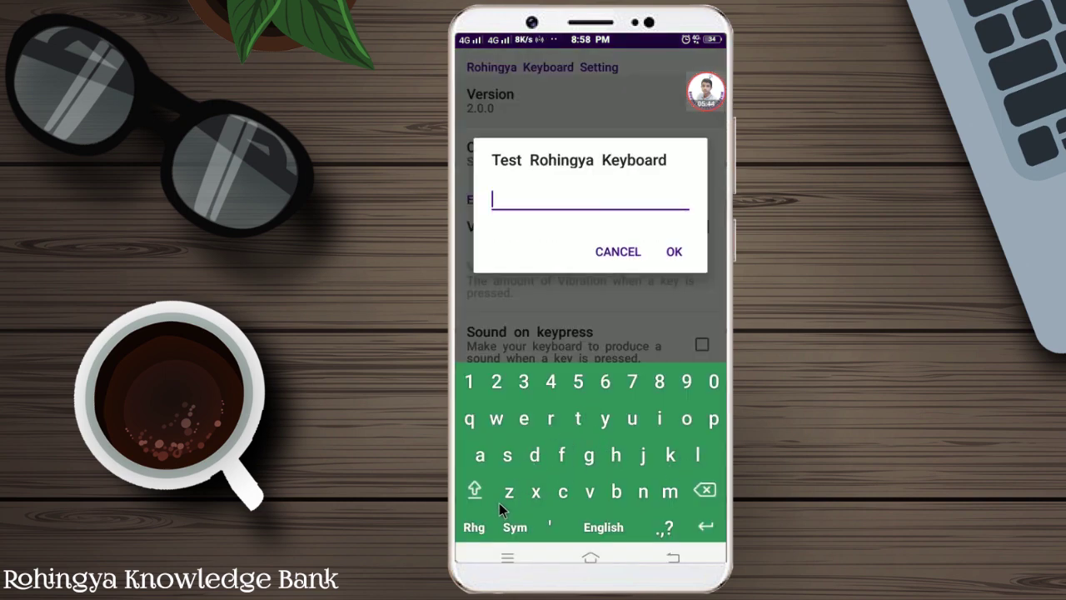
left_click(476, 527)
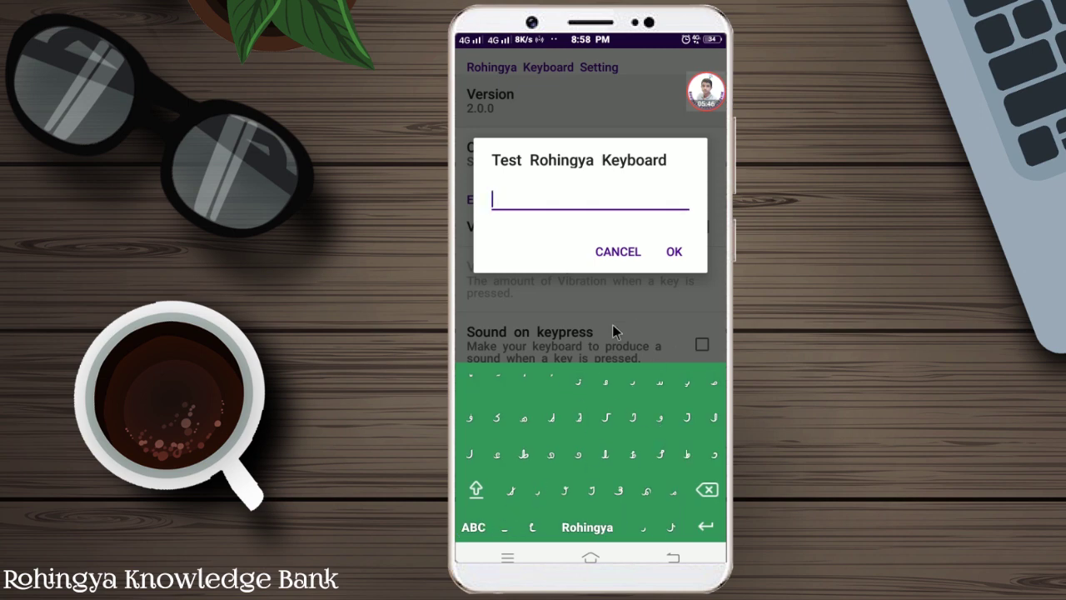
left_click(612, 252)
- Apply the Black and White keyboard theme and preview its English and Rohingya layouts in the keyboard test dialog
left_click(593, 158)
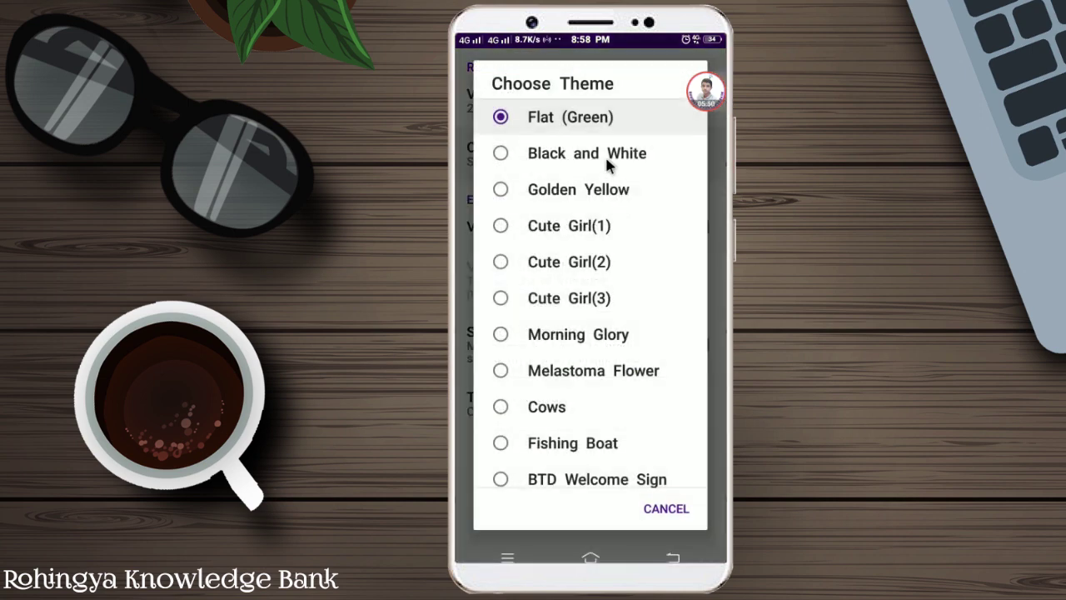
left_click(606, 166)
left_click(648, 403)
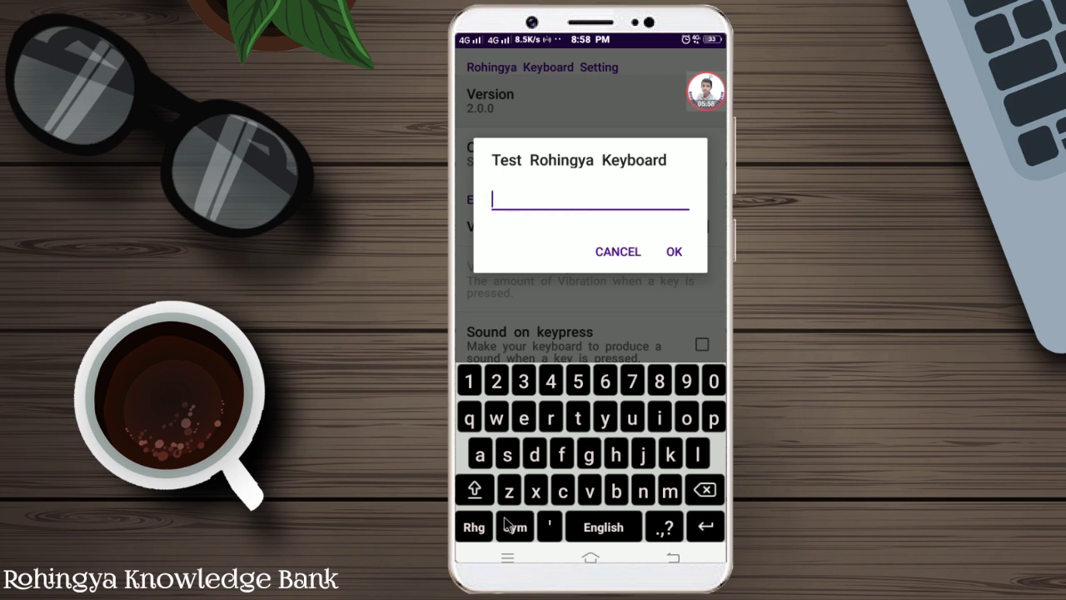
left_click(472, 533)
left_click(472, 533)
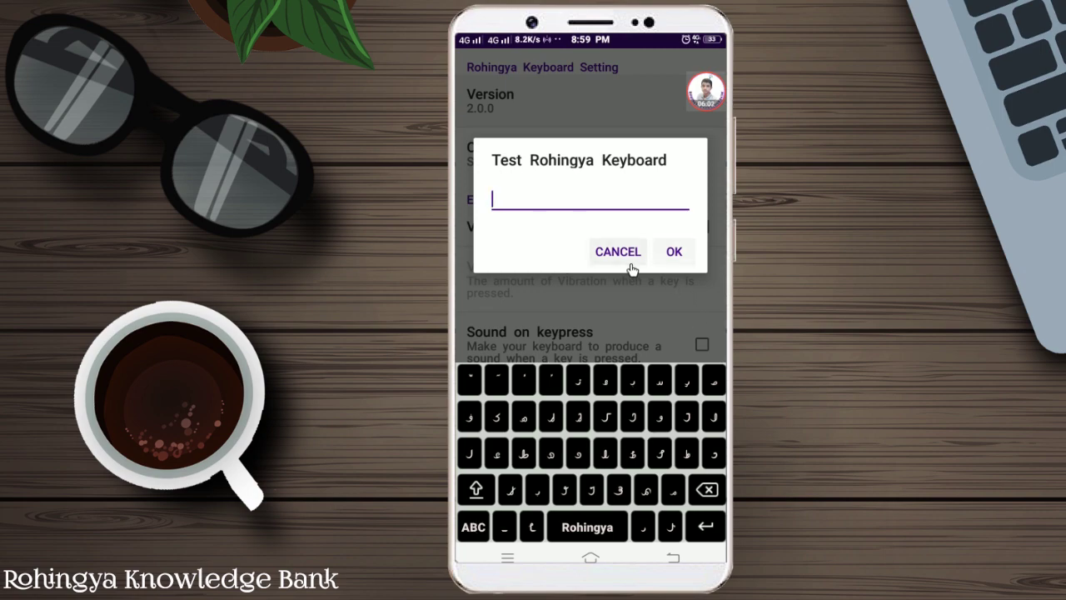
left_click(618, 253)
- Apply the Golden Yellow keyboard theme and preview it in the keyboard test dialog
left_click(578, 161)
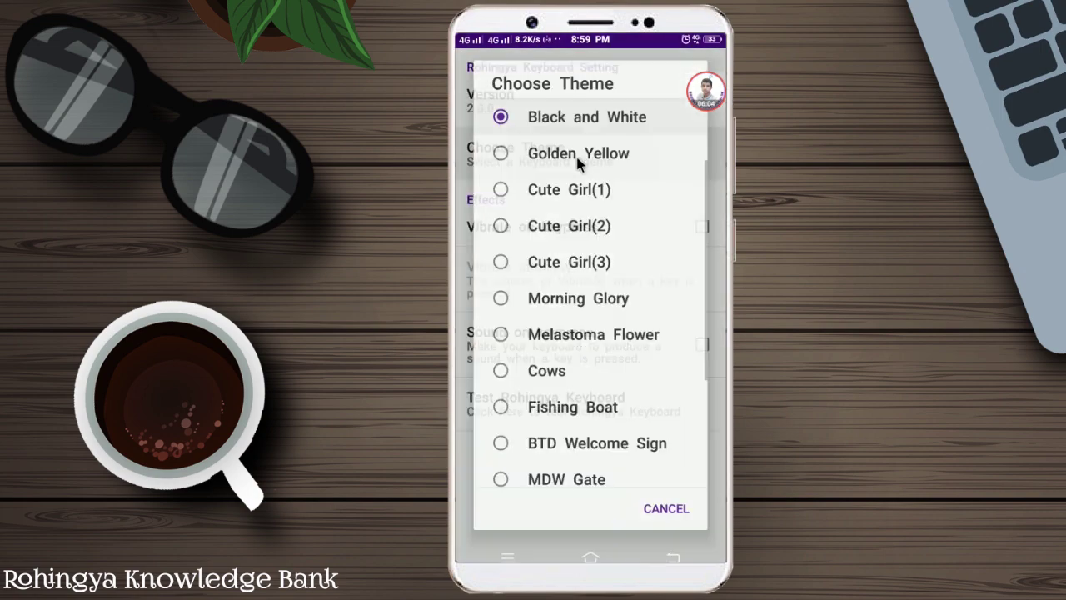
left_click(594, 157)
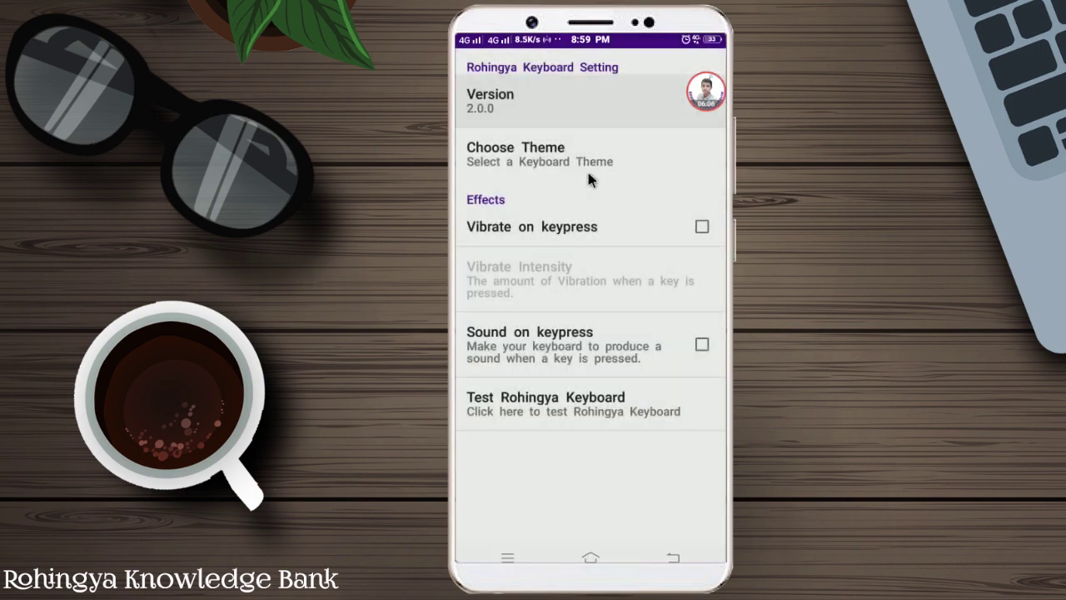
left_click(558, 414)
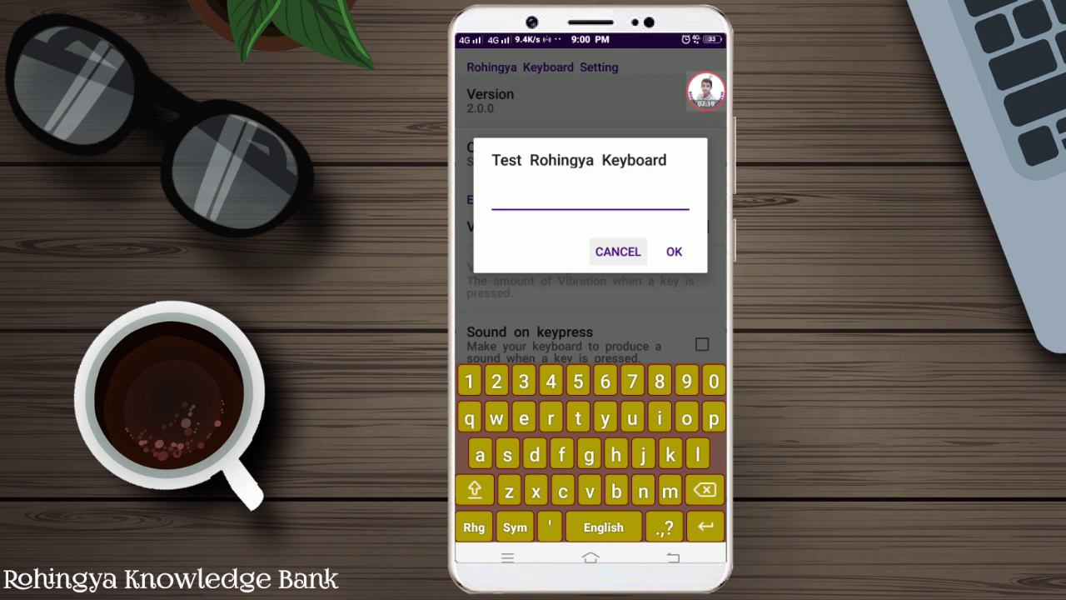
left_click(613, 250)
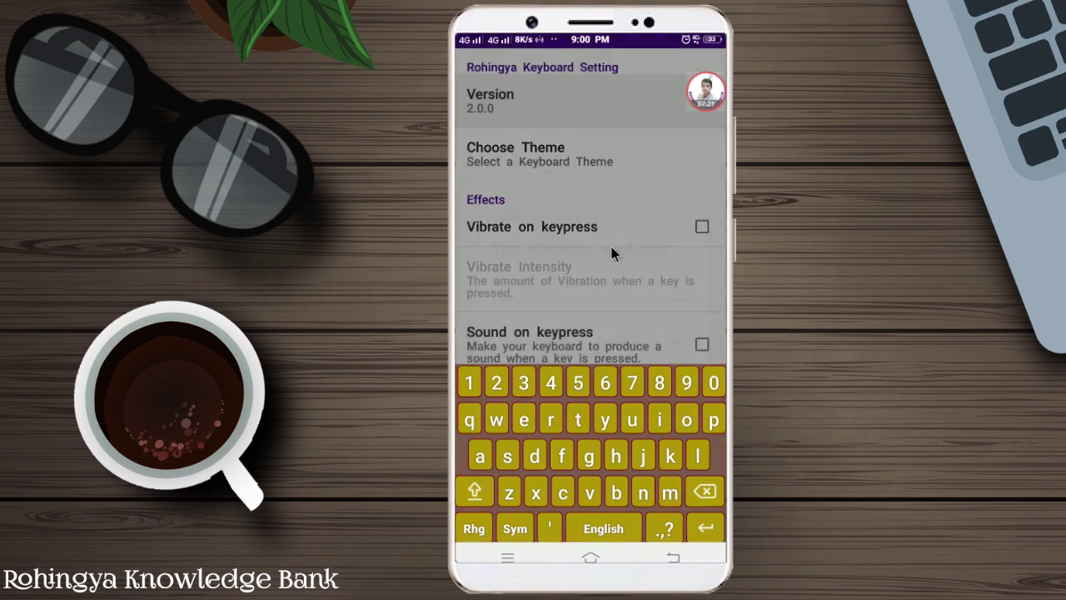
- Apply the Cute Girl(1) keyboard theme and preview its English and Rohingya layouts in the keyboard test dialog
left_click(560, 155)
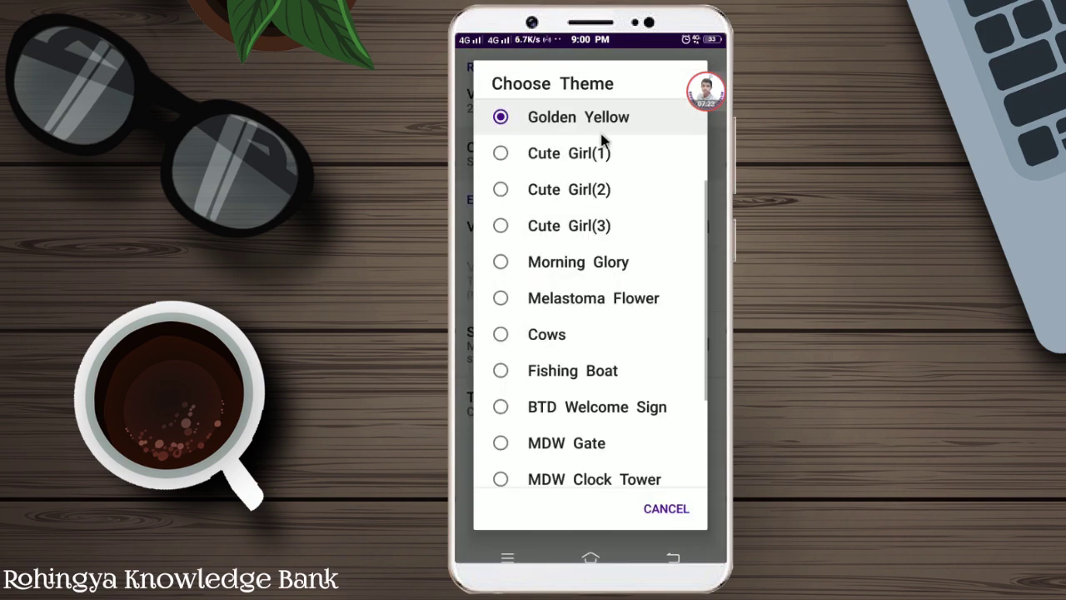
left_click(563, 154)
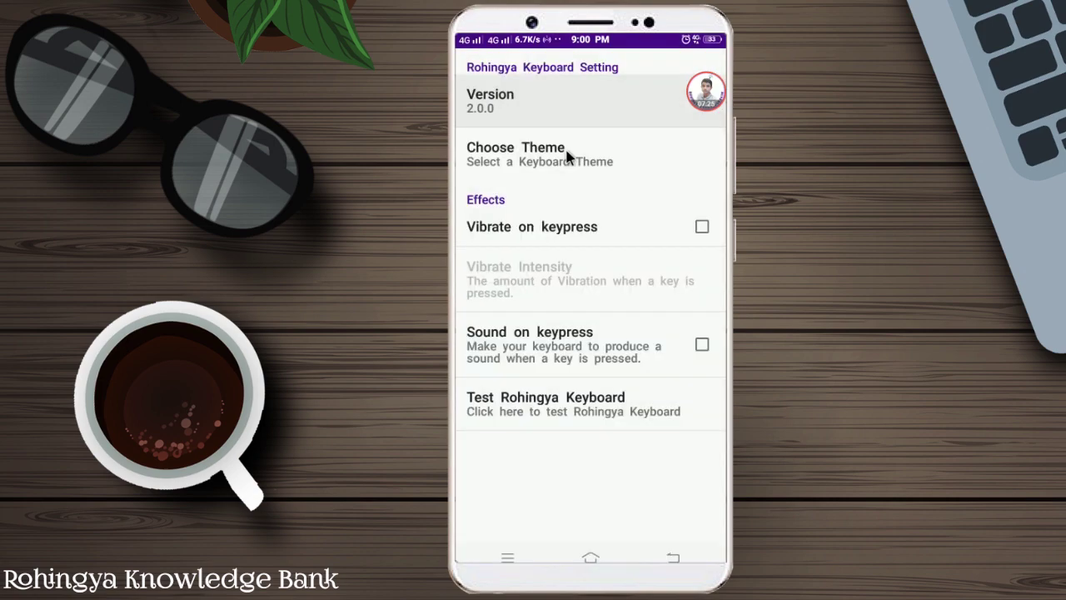
left_click(581, 397)
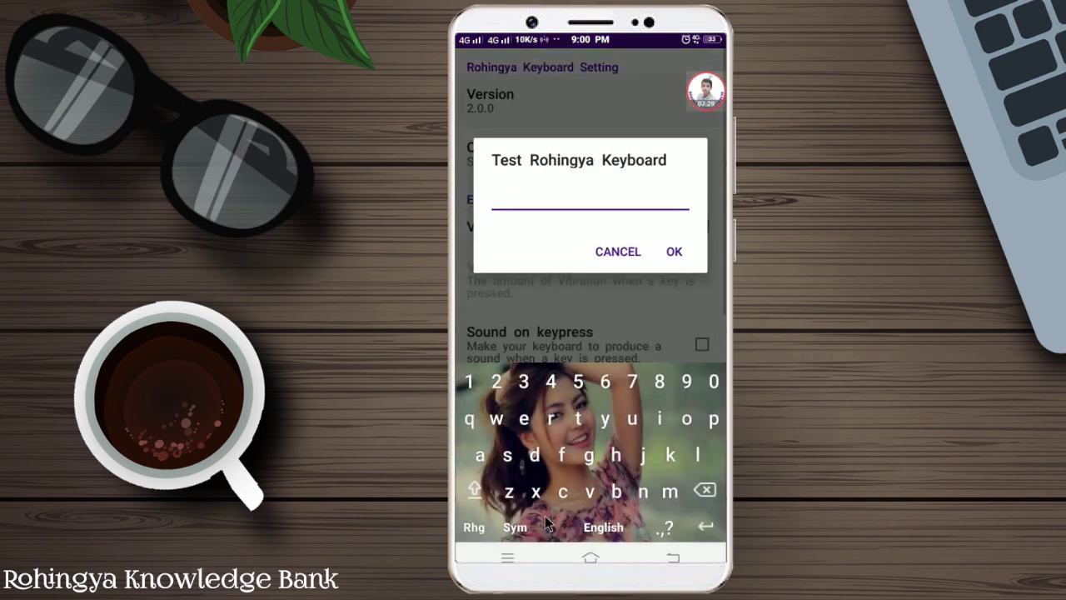
left_click(474, 530)
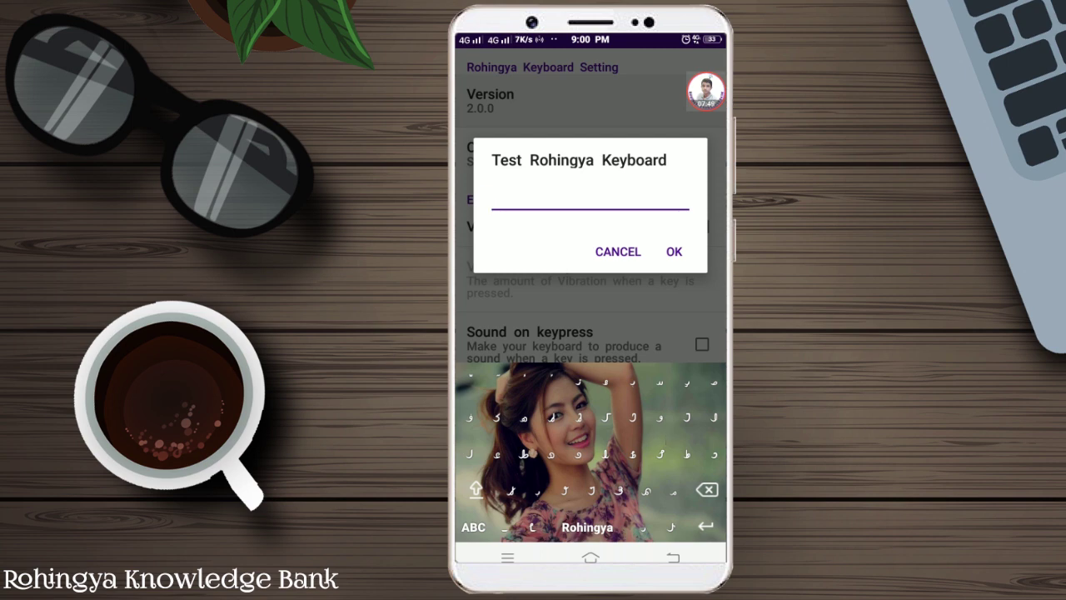
left_click(623, 254)
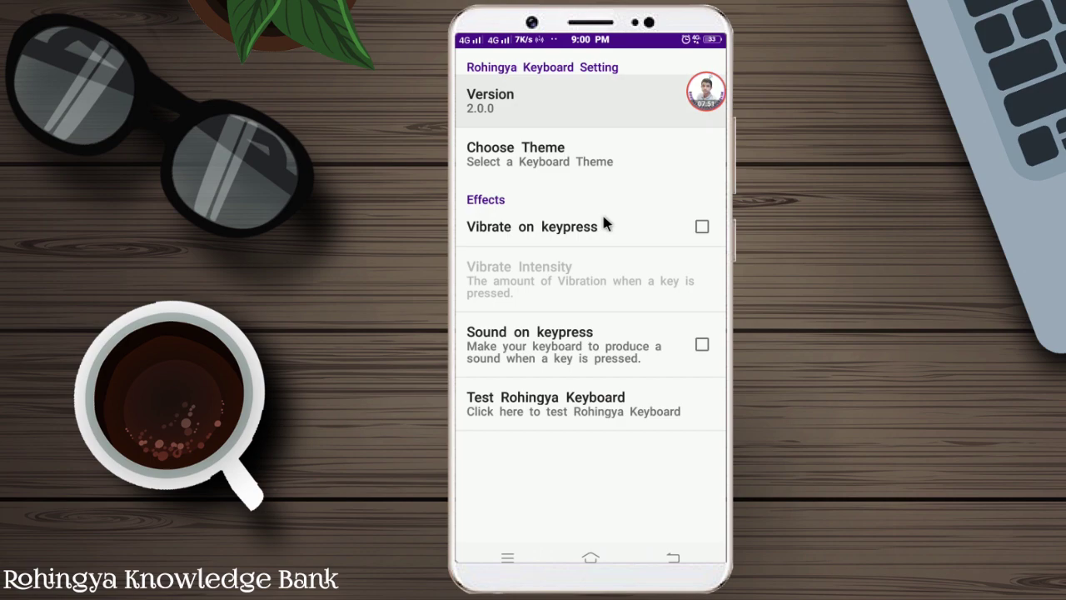
- Apply the Cute Girl(2) keyboard theme and preview its English and Rohingya layouts in the keyboard test dialog
left_click(596, 166)
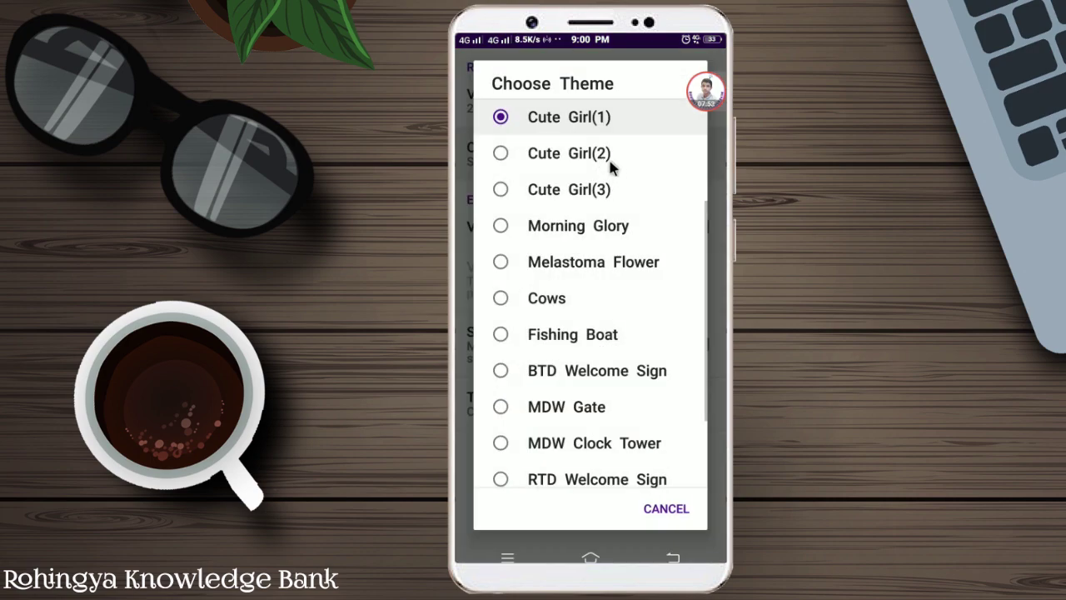
left_click(624, 193)
left_click(653, 411)
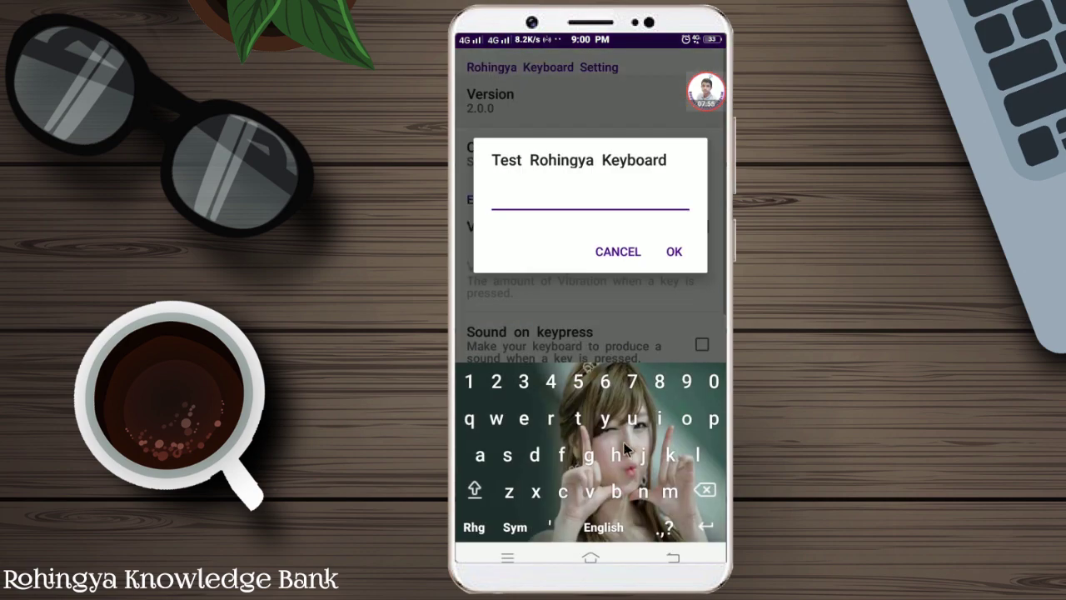
left_click(474, 530)
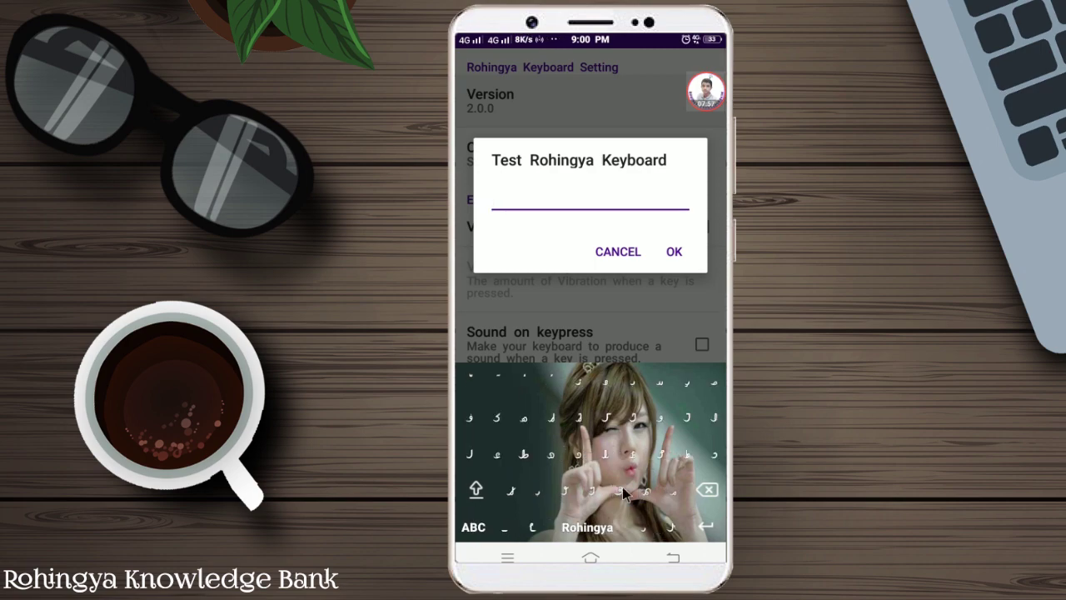
left_click(637, 264)
- Apply the Cute Girl(3) keyboard theme and preview its English and Rohingya layouts in the keyboard test dialog
left_click(582, 160)
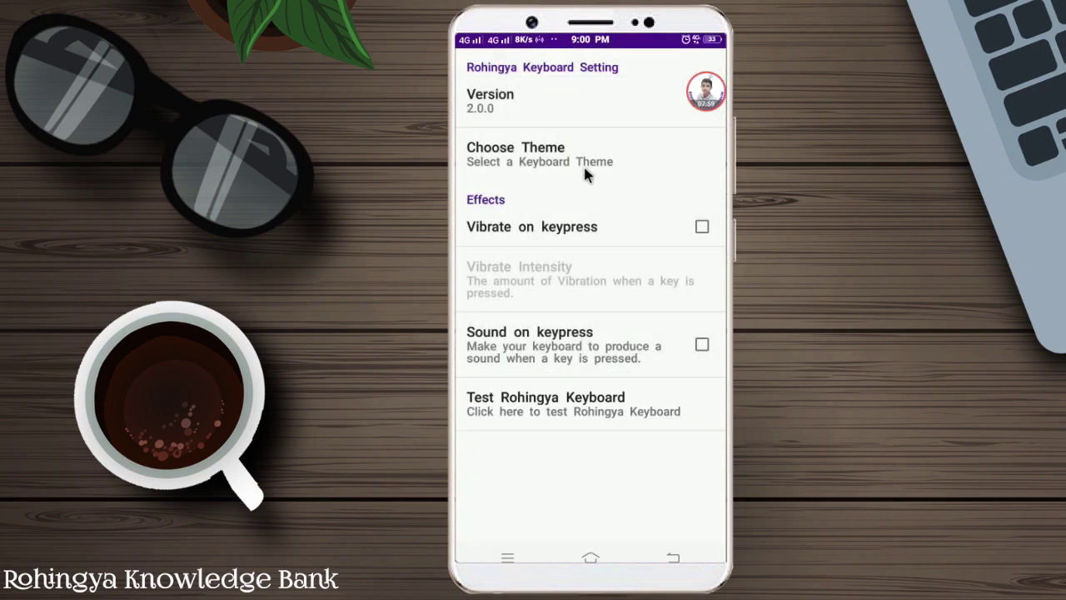
left_click(596, 169)
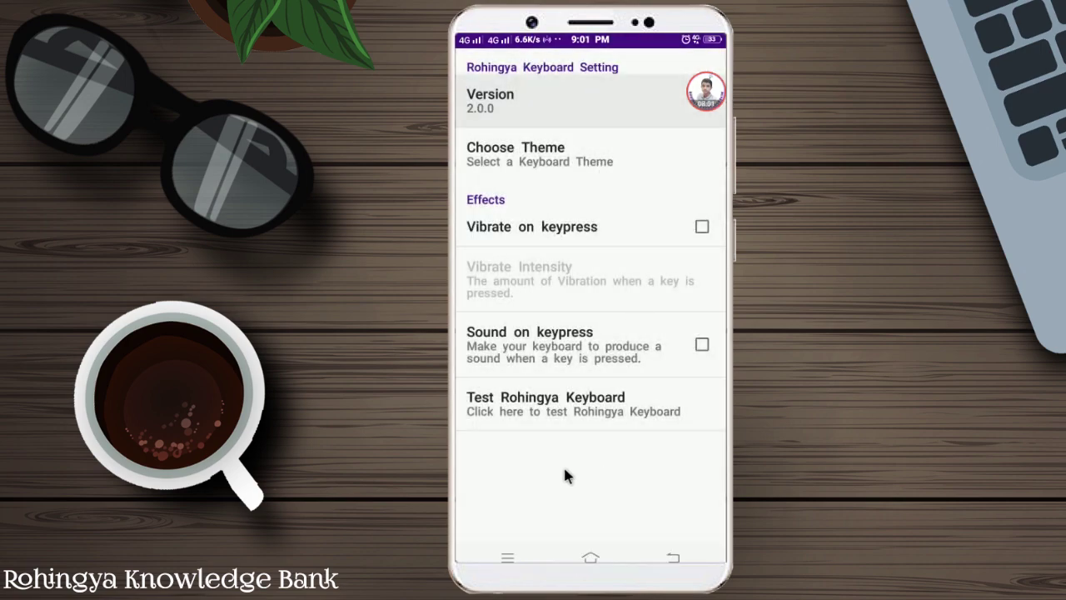
left_click(570, 412)
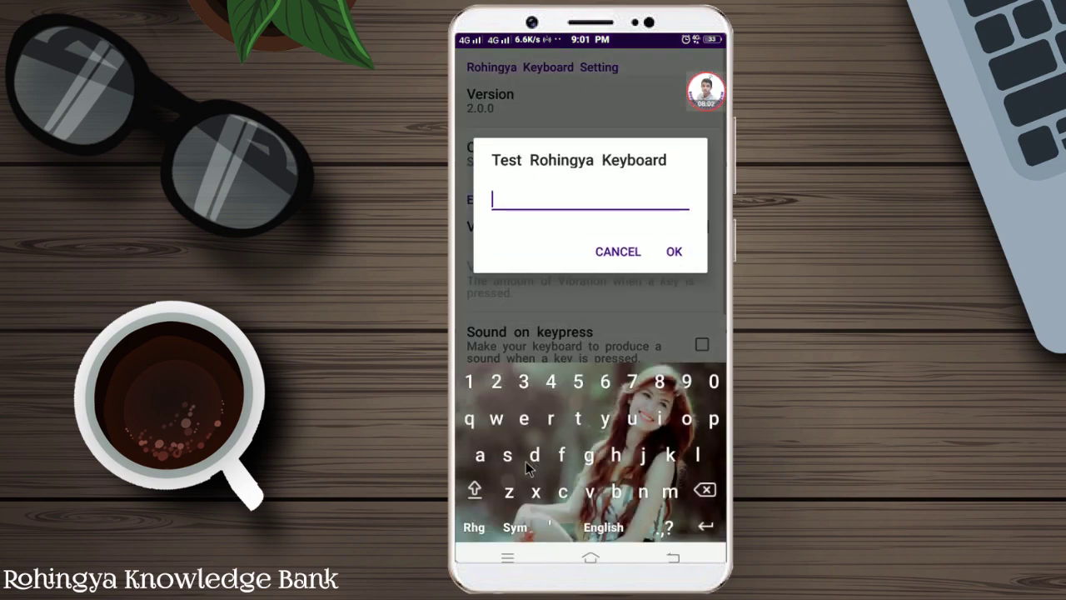
left_click(474, 528)
left_click(616, 250)
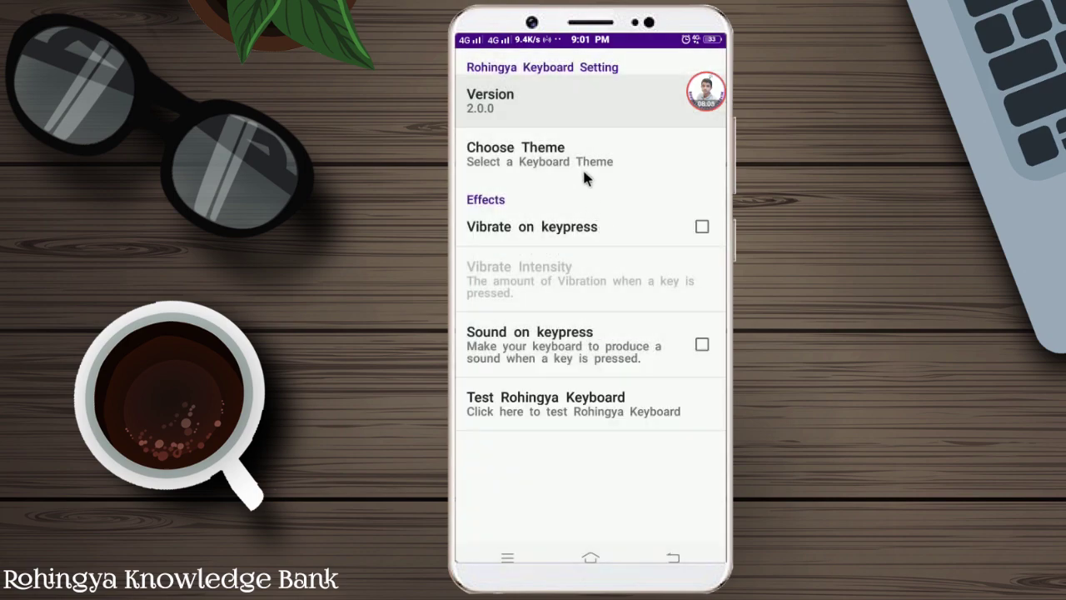
- Apply the Morning Glory keyboard theme and preview its English and Rohingya layouts in the keyboard test dialog
left_click(587, 171)
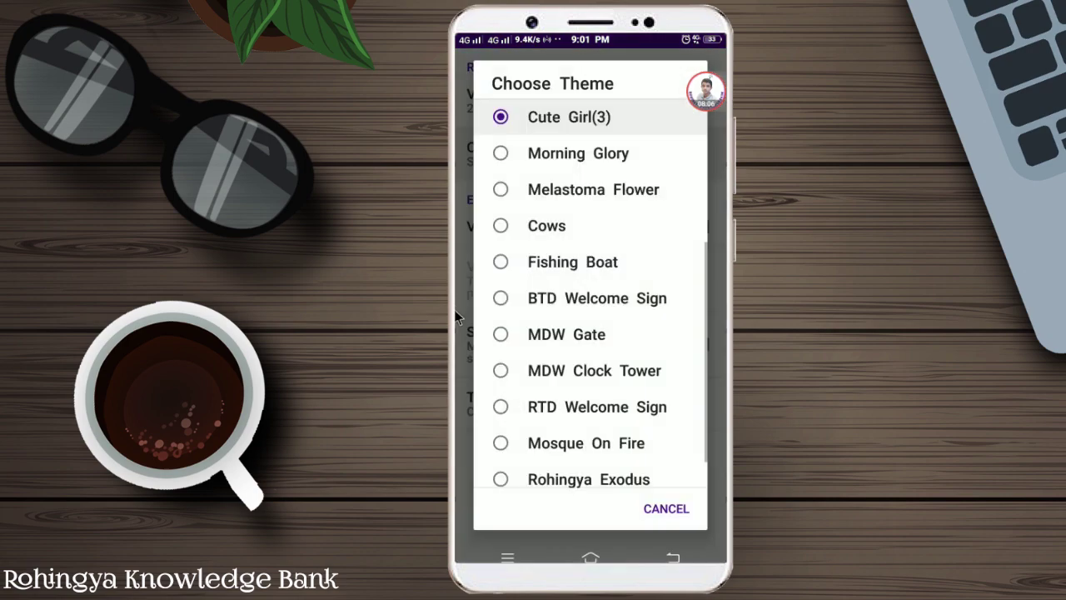
left_click(620, 152)
left_click(562, 404)
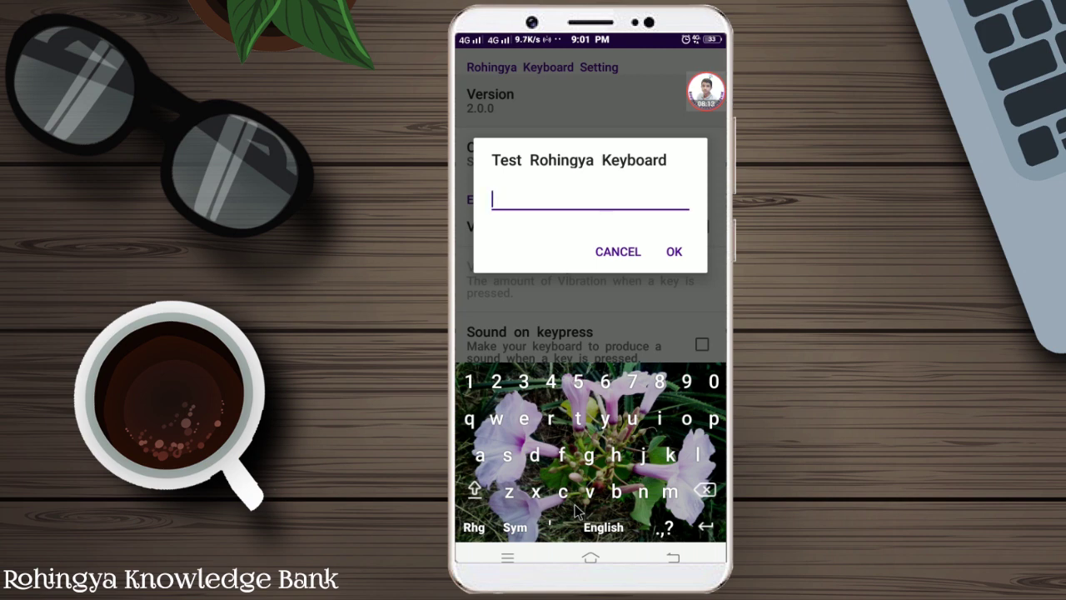
left_click(483, 531)
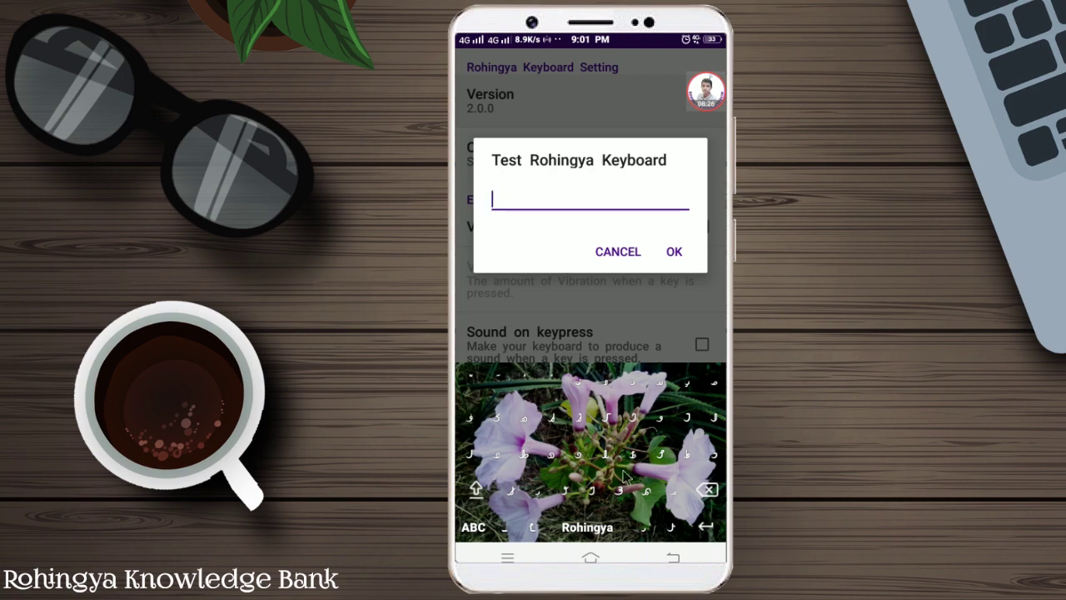
left_click(612, 253)
- Apply the Melastoma Flower keyboard theme and preview its English and Rohingya layouts in the keyboard test dialog
left_click(583, 164)
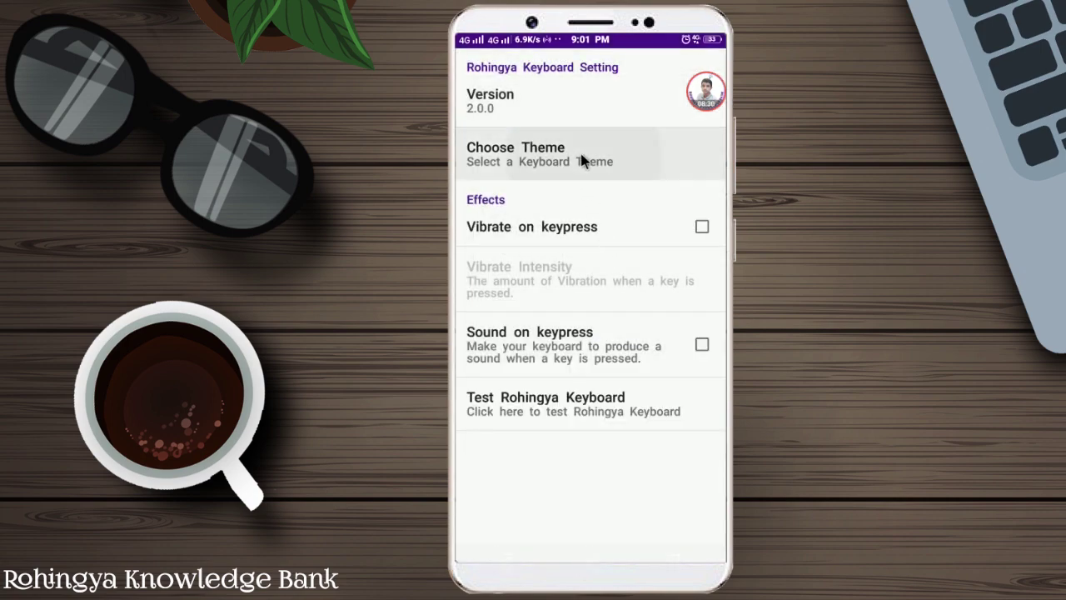
left_click(590, 162)
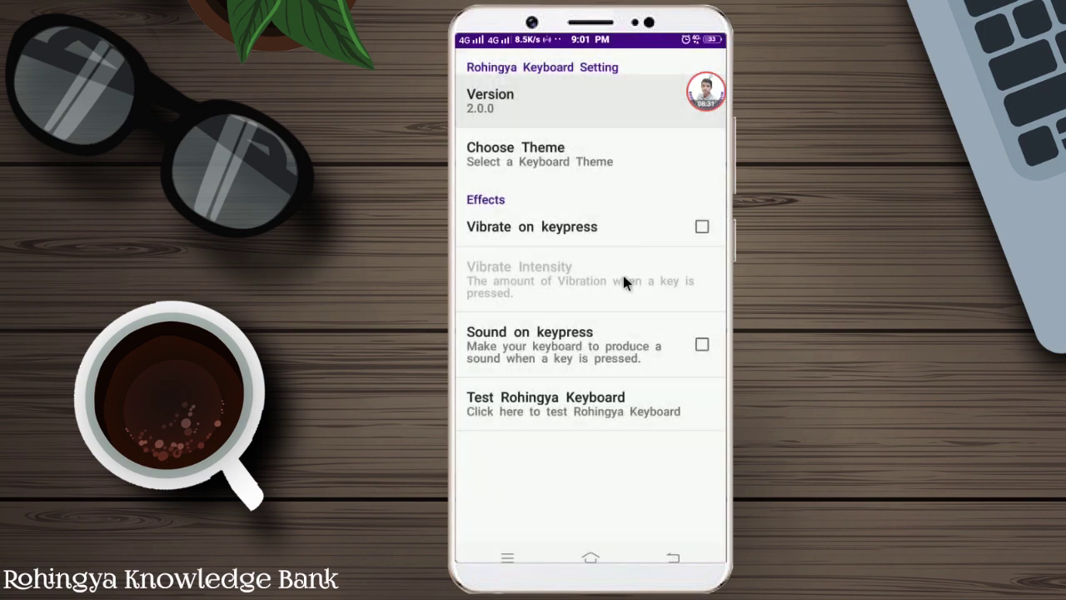
left_click(576, 400)
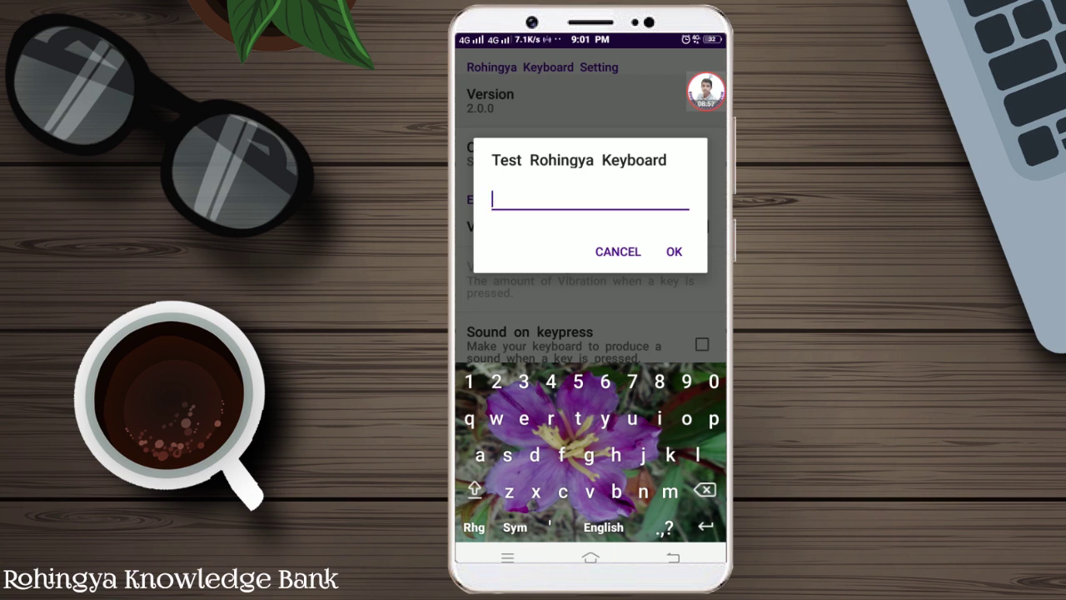
left_click(486, 521)
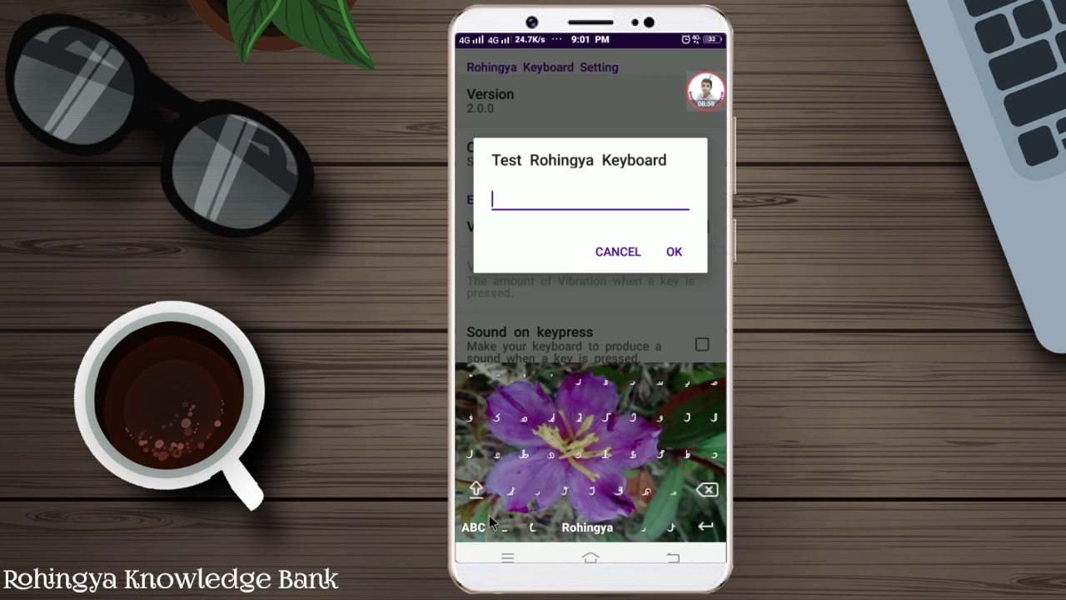
left_click(620, 250)
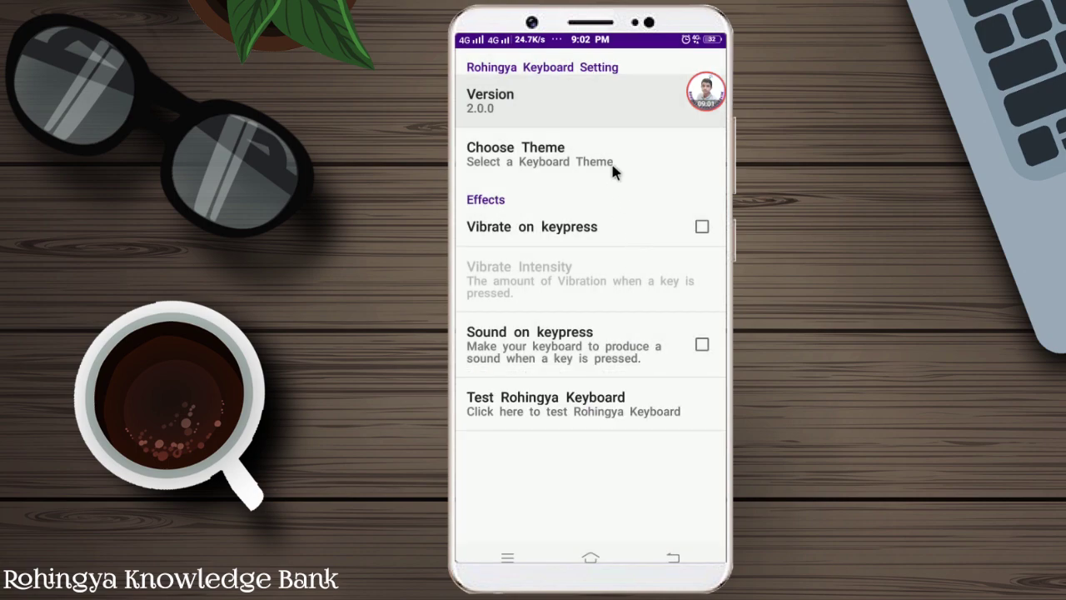
- Apply the Cows keyboard theme and preview its English and Rohingya layouts in the keyboard test dialog
left_click(613, 170)
left_click(582, 178)
left_click(643, 419)
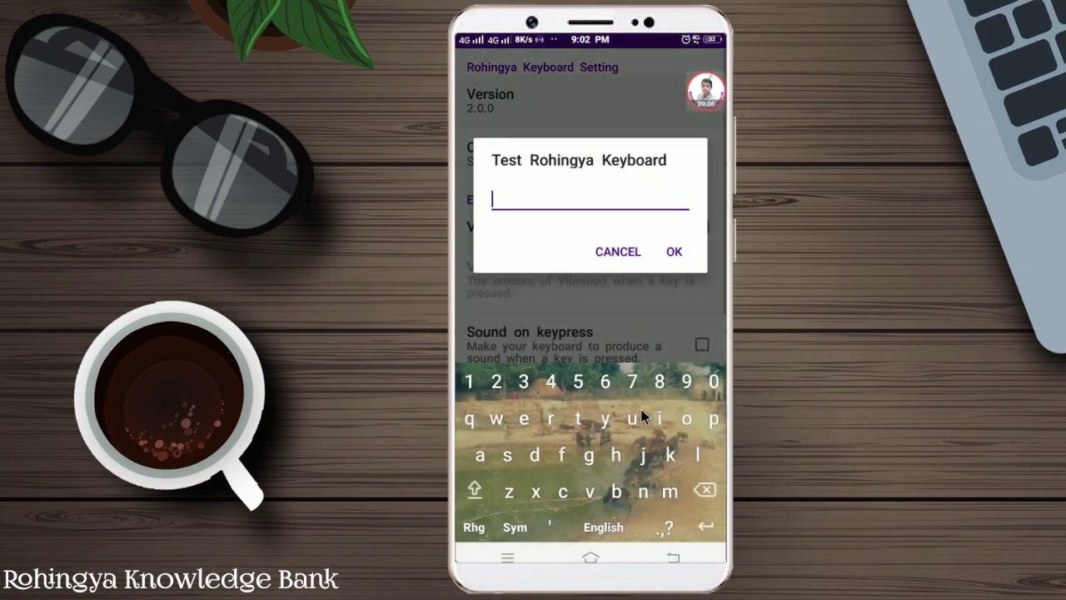
left_click(474, 526)
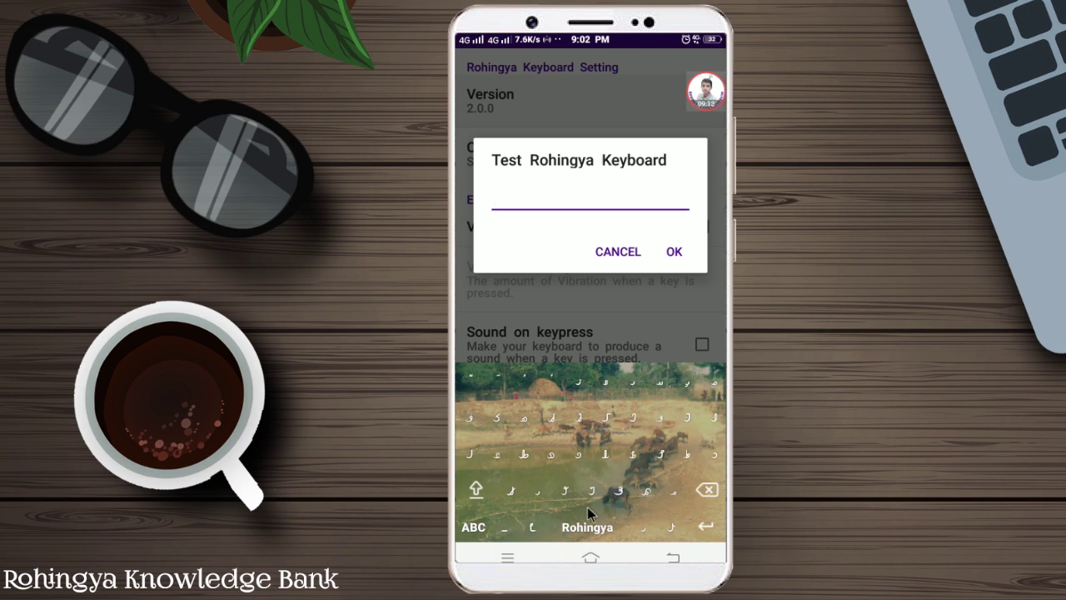
left_click(619, 253)
- Apply the Fishing Boat keyboard theme and preview its English and Rohingya layouts in the keyboard test dialog
left_click(596, 155)
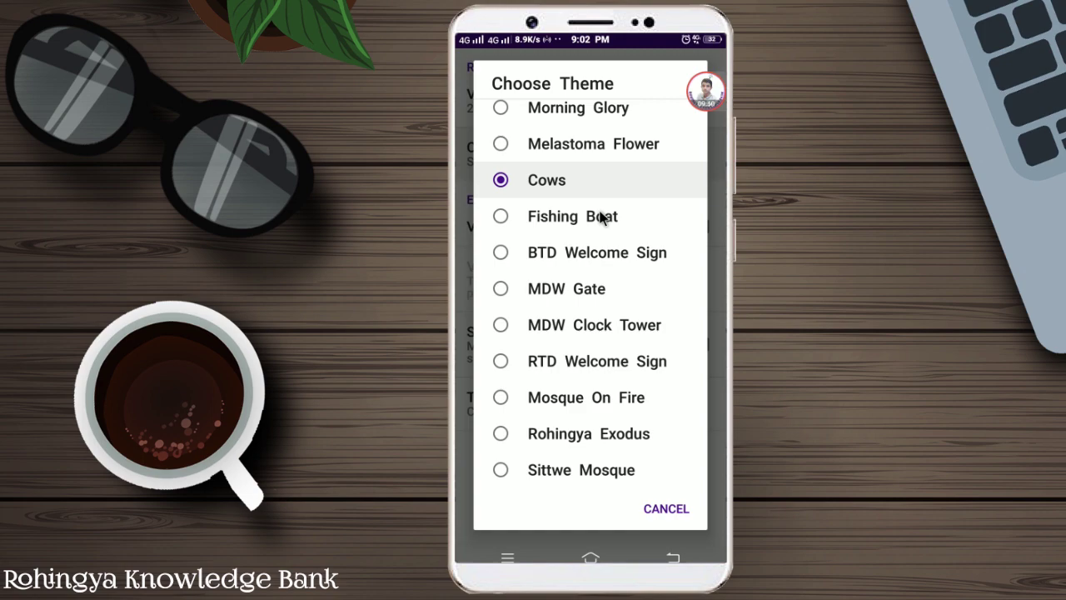
left_click(601, 216)
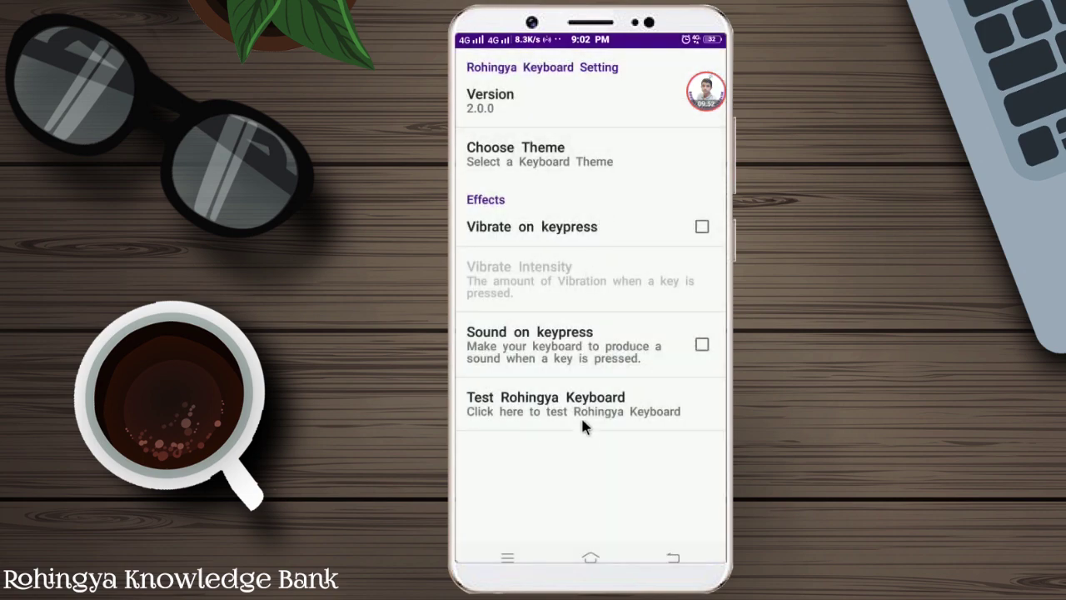
left_click(582, 421)
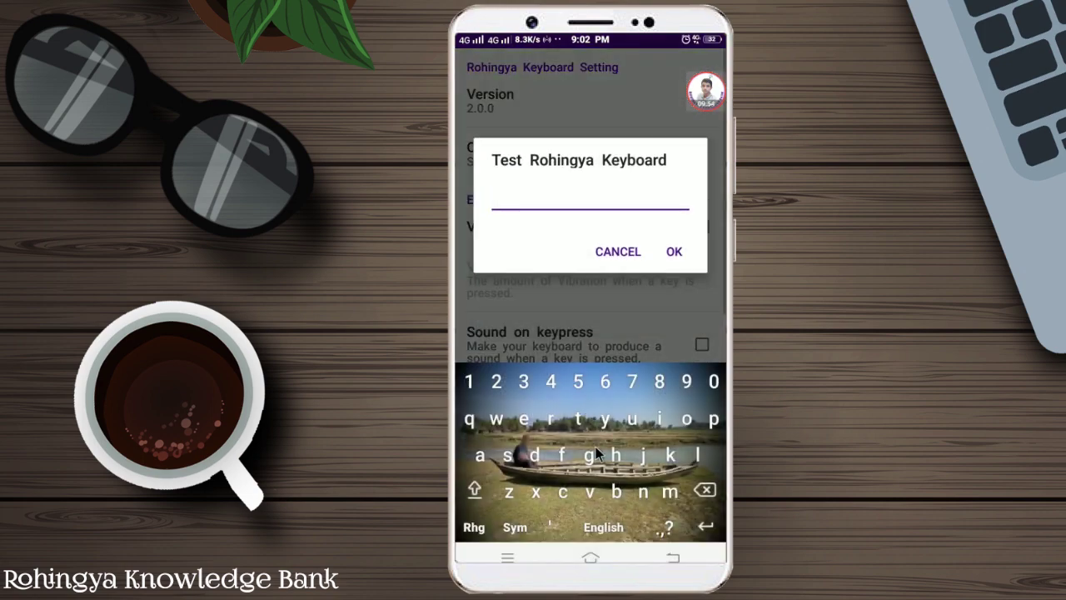
left_click(475, 528)
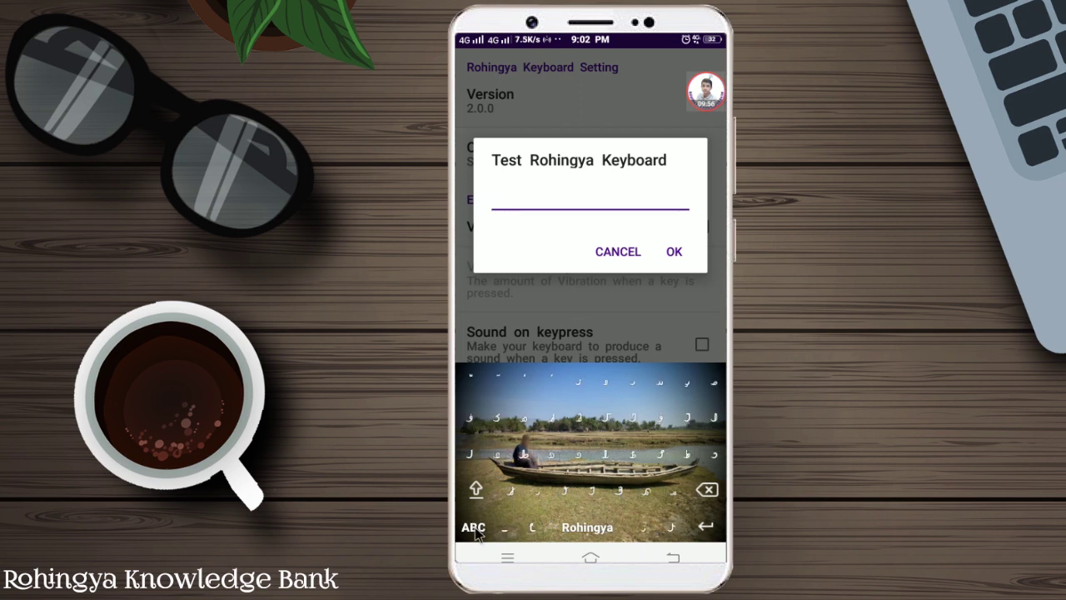
left_click(612, 252)
- Try to apply the BTD Welcome Sign keyboard theme and check it in the keyboard test dialog
left_click(561, 150)
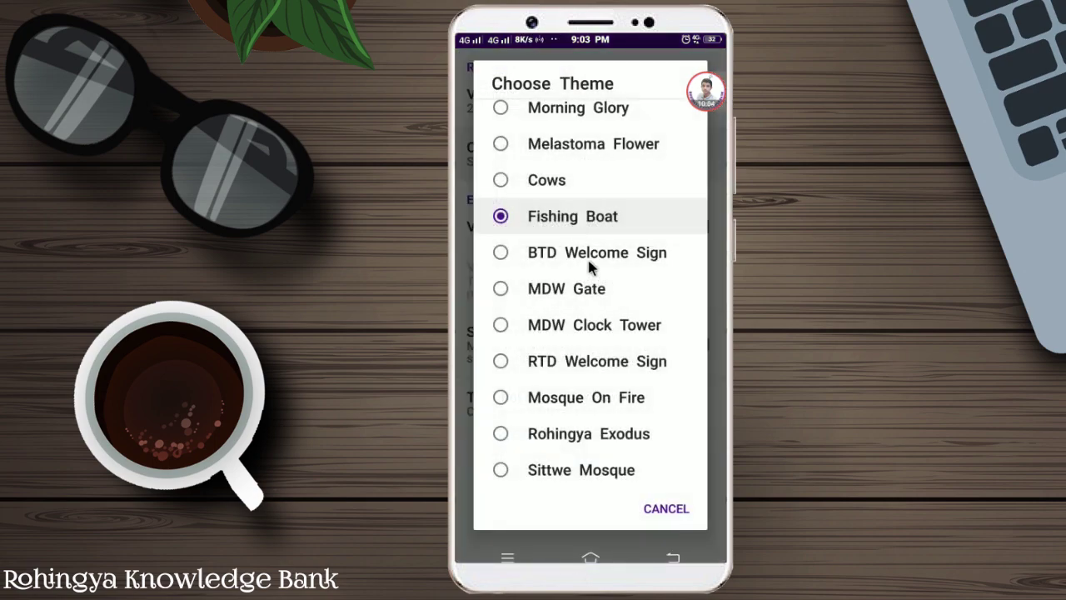
right_click(588, 265)
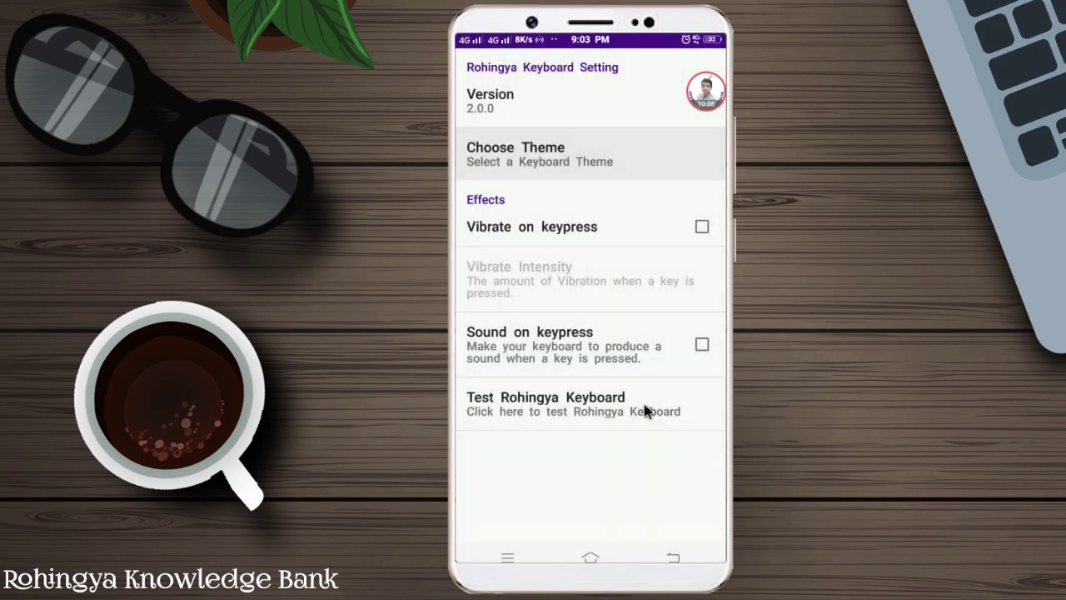
left_click(644, 410)
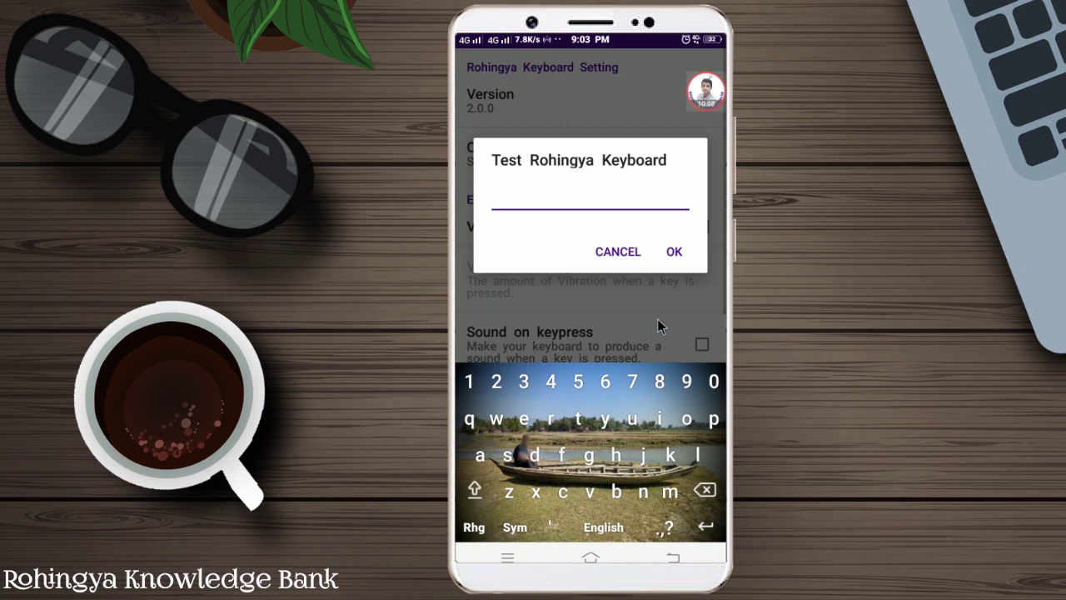
left_click(617, 252)
- Apply the BTD Welcome Sign keyboard theme and preview its English and Rohingya layouts in the keyboard test dialog
left_click(566, 147)
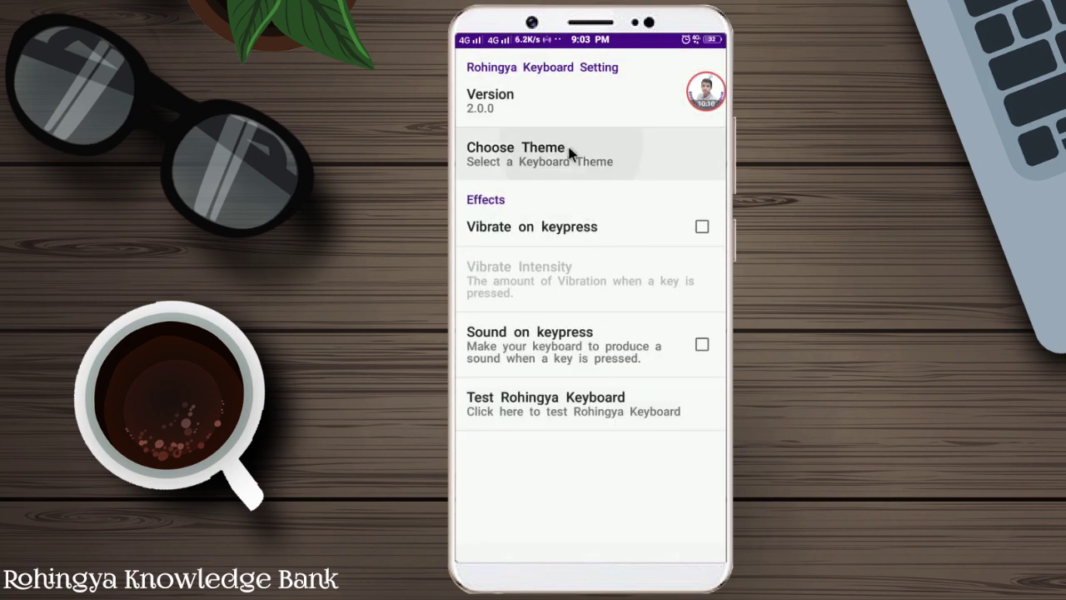
left_click(596, 258)
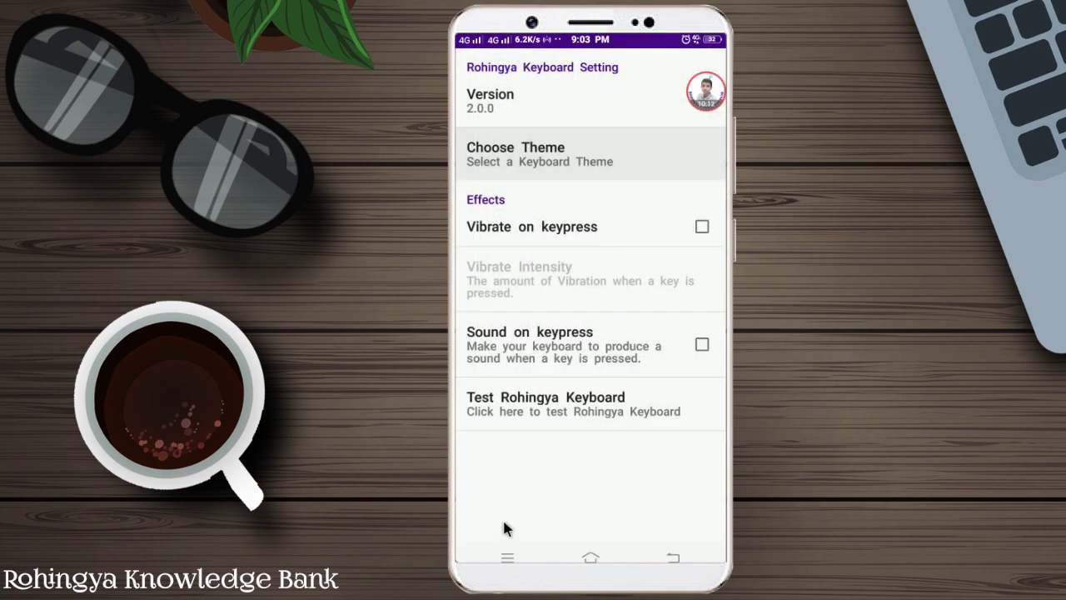
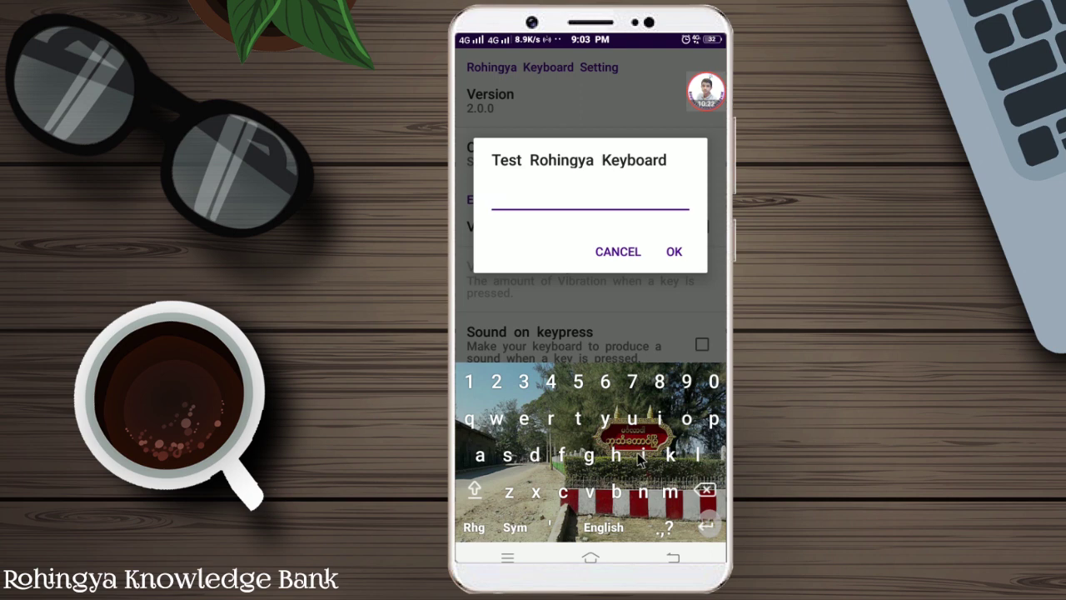
left_click(478, 526)
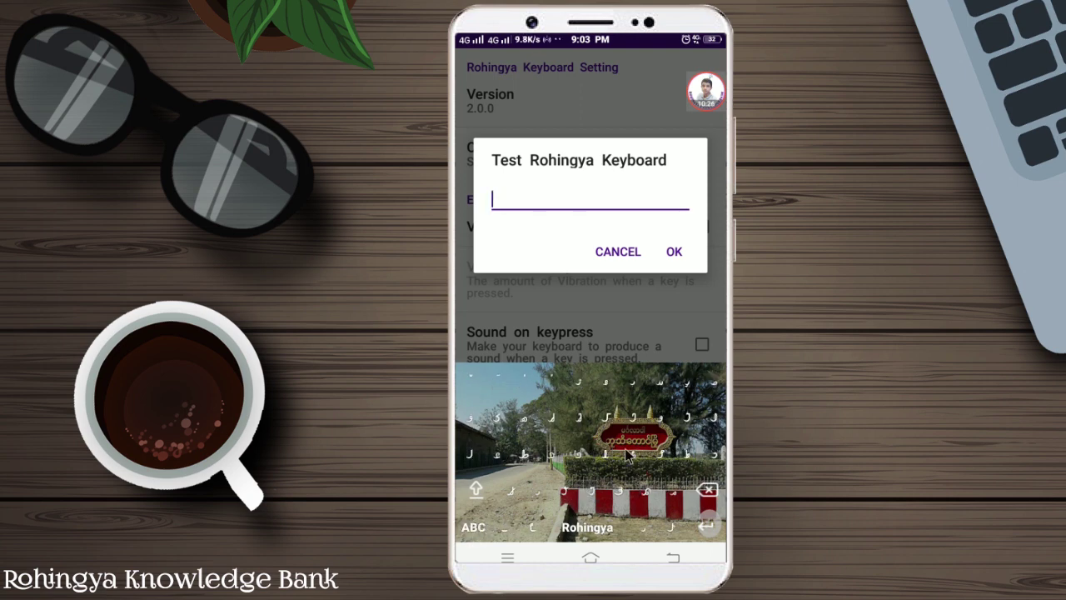
left_click(601, 253)
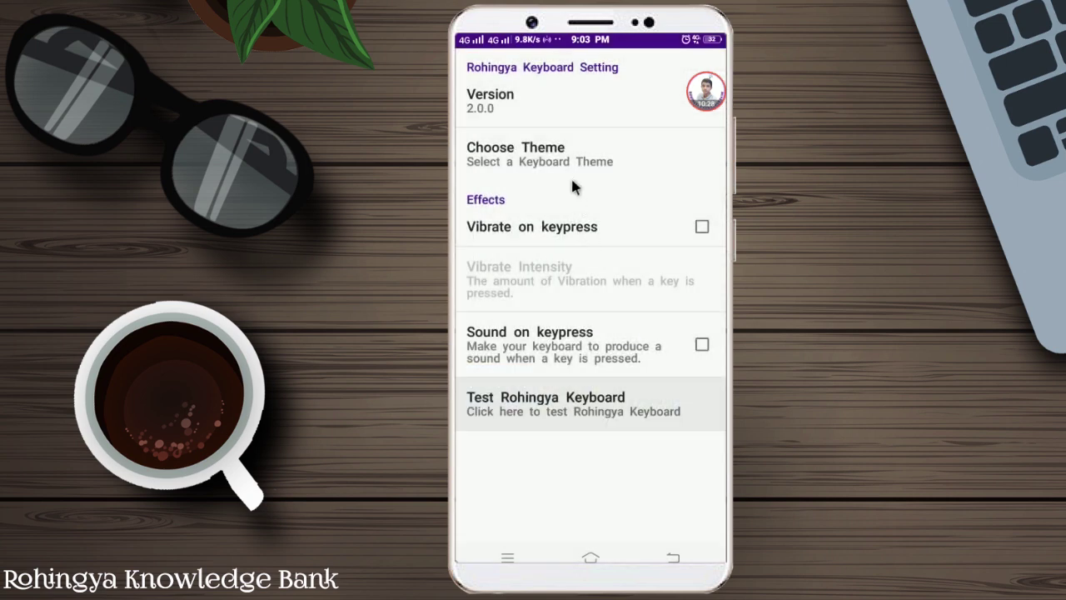
- Apply the MDW Gate keyboard theme and preview its English and Rohingya layouts in the keyboard test dialog
left_click(562, 158)
left_click(585, 292)
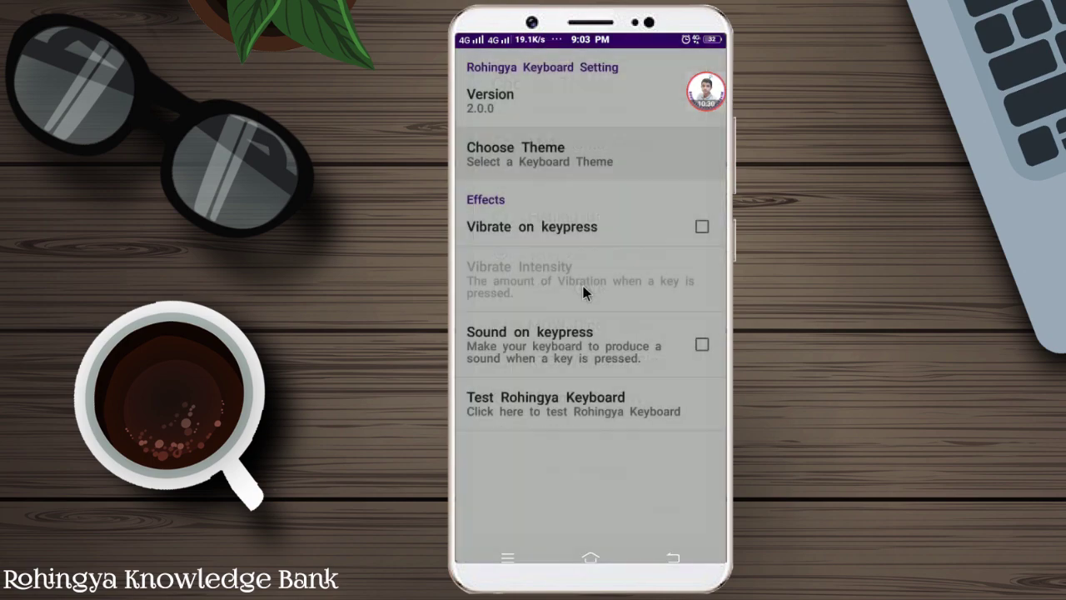
left_click(601, 392)
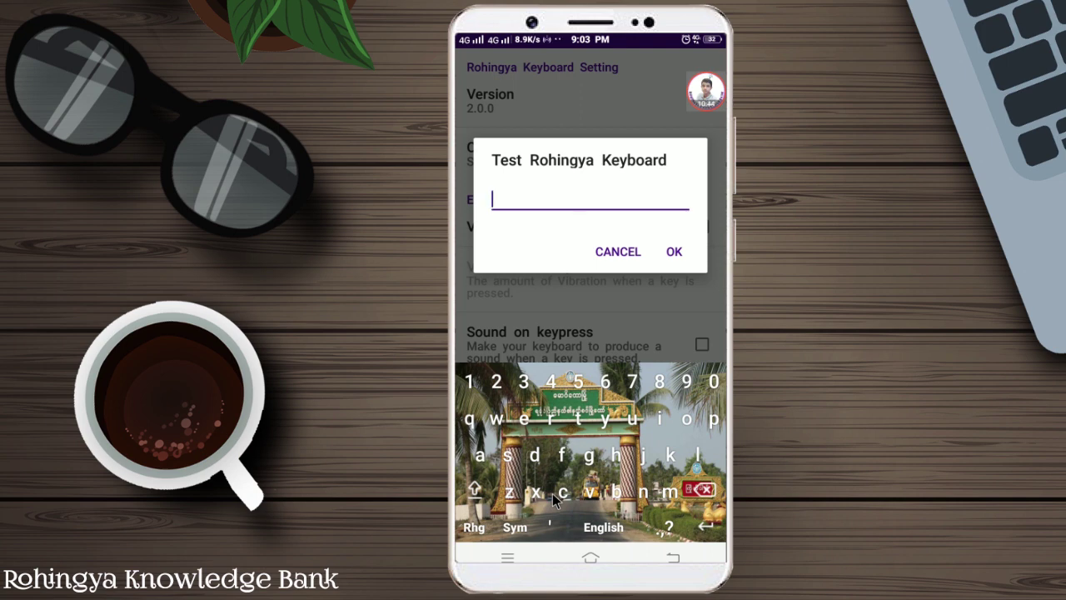
left_click(485, 524)
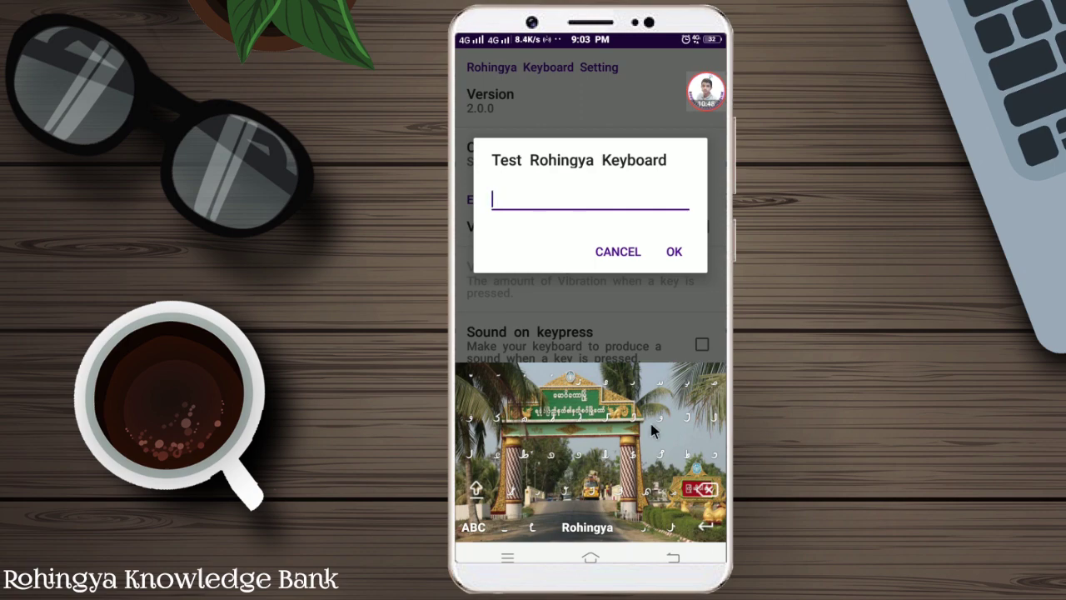
left_click(617, 252)
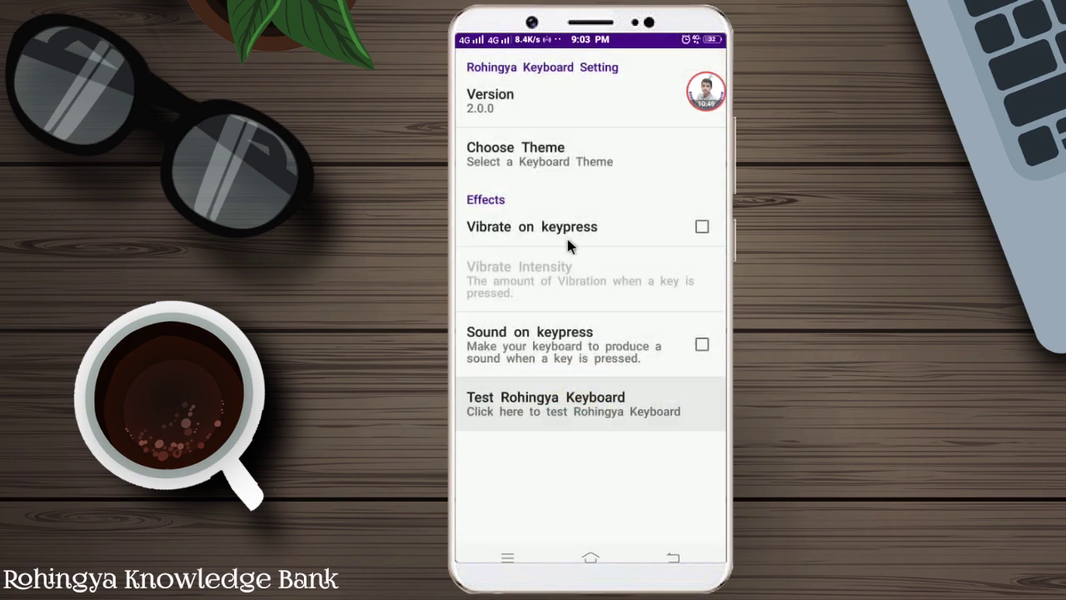
- Apply the MDW Clock Tower keyboard theme and preview it in the keyboard test dialog
left_click(539, 153)
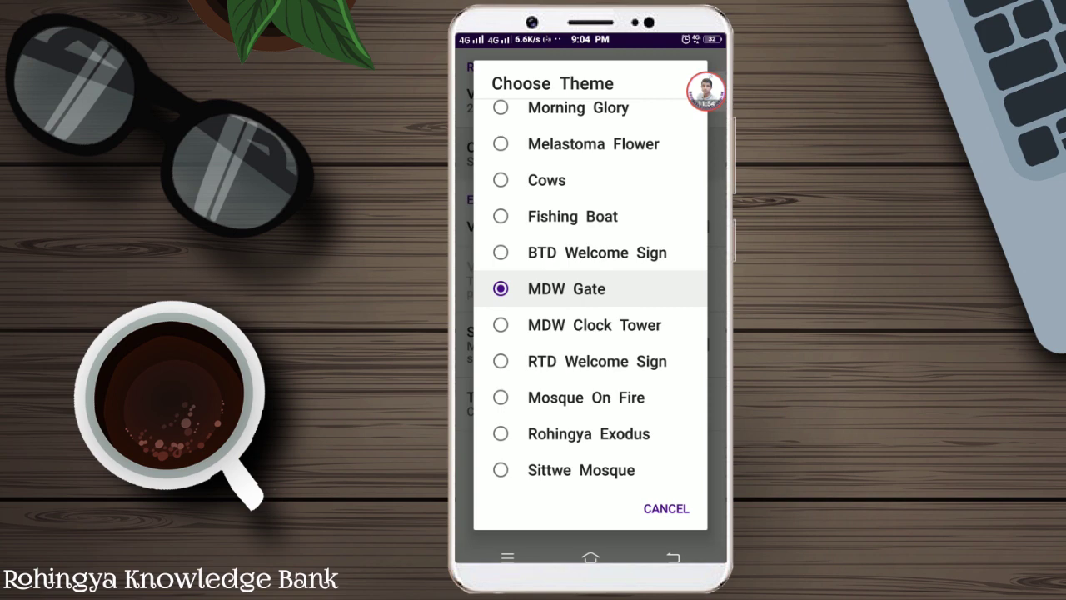
left_click(587, 329)
left_click(595, 397)
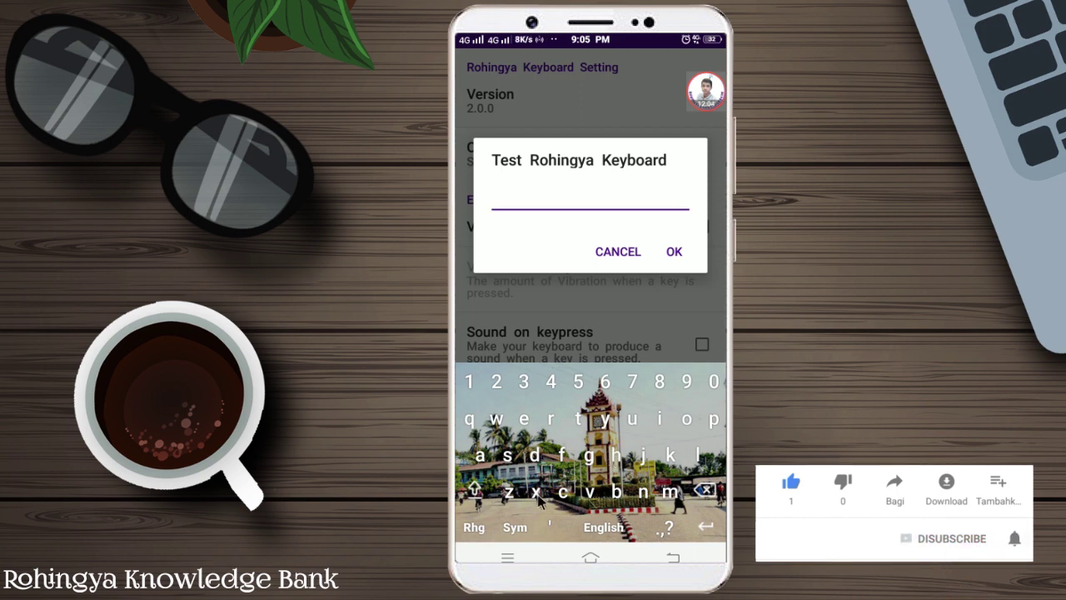
left_click(618, 251)
- Apply the RTD Welcome Sign keyboard theme and preview it in the keyboard test dialog
left_click(547, 154)
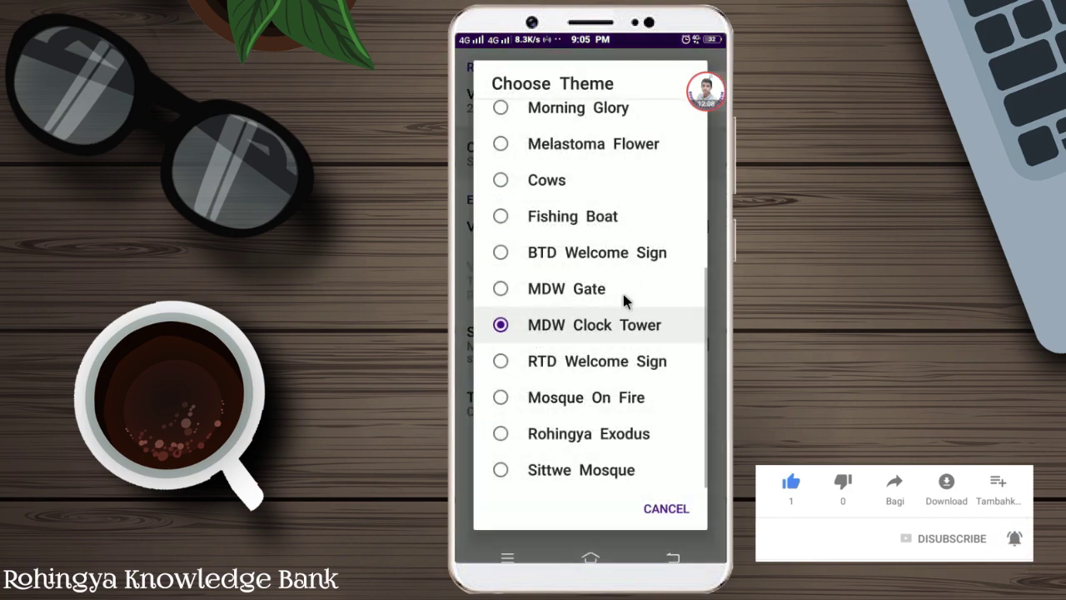
left_click(607, 366)
left_click(602, 395)
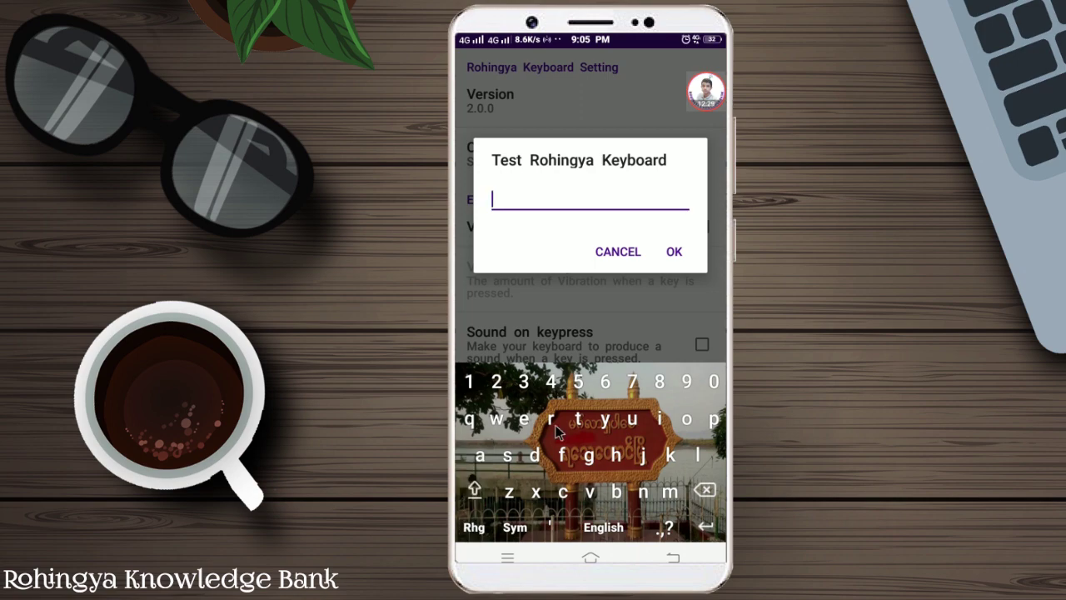
left_click(608, 252)
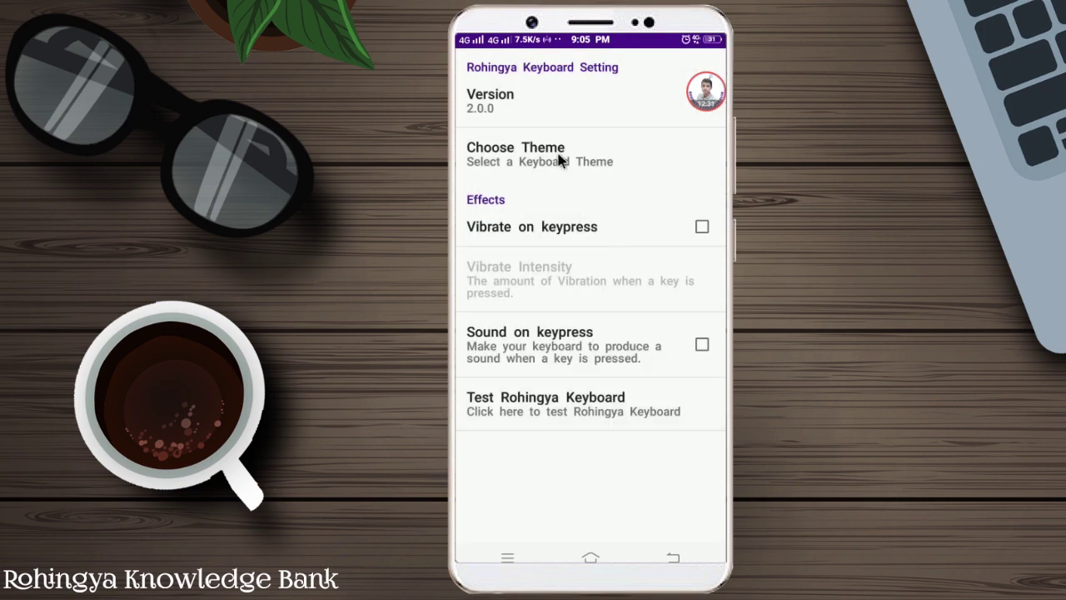
- Apply the Mosque On Fire keyboard theme and preview it in the keyboard test dialog
left_click(561, 158)
left_click(566, 403)
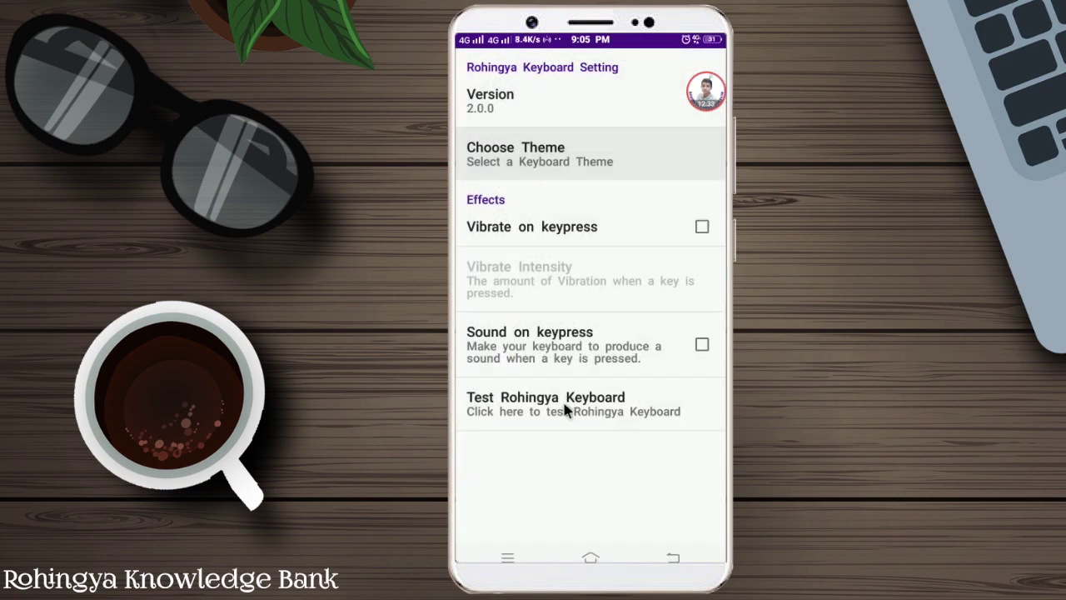
left_click(566, 406)
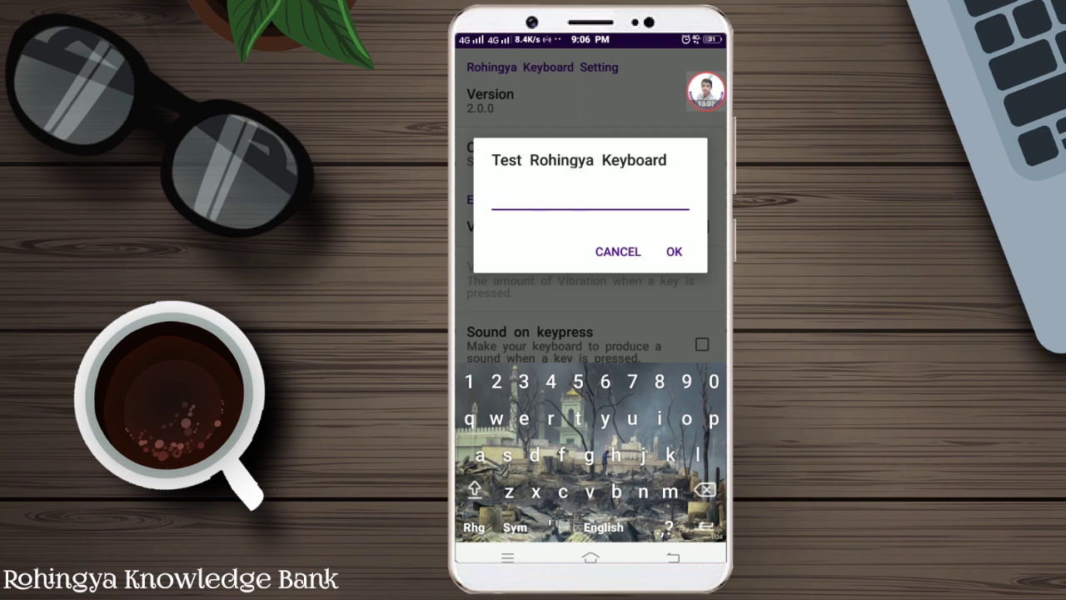
left_click(627, 254)
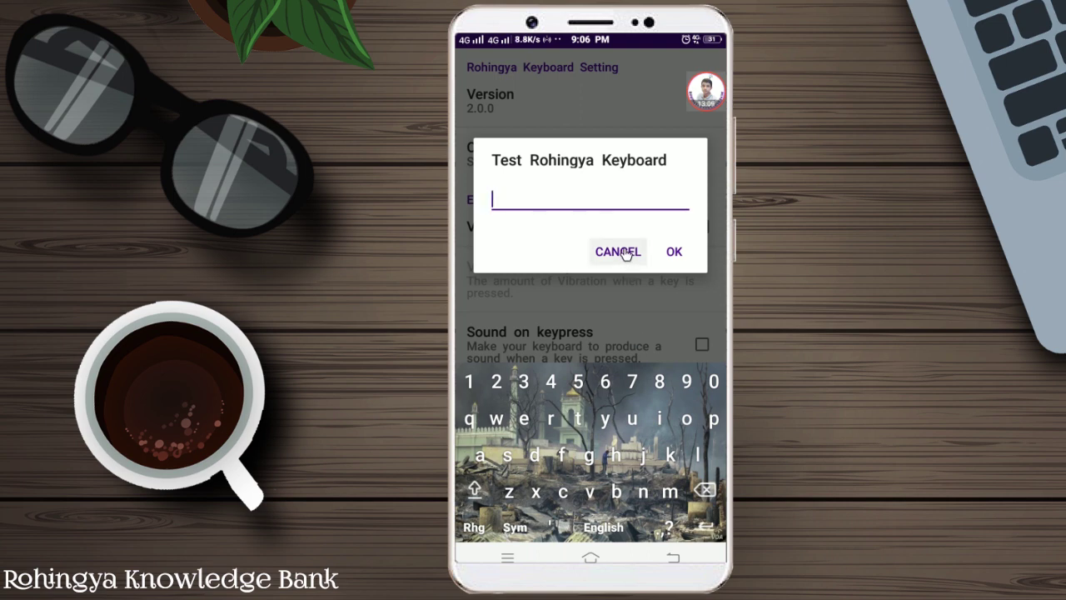
- Apply the Rohingya Exodus keyboard theme and preview it in the keyboard test dialog
left_click(563, 165)
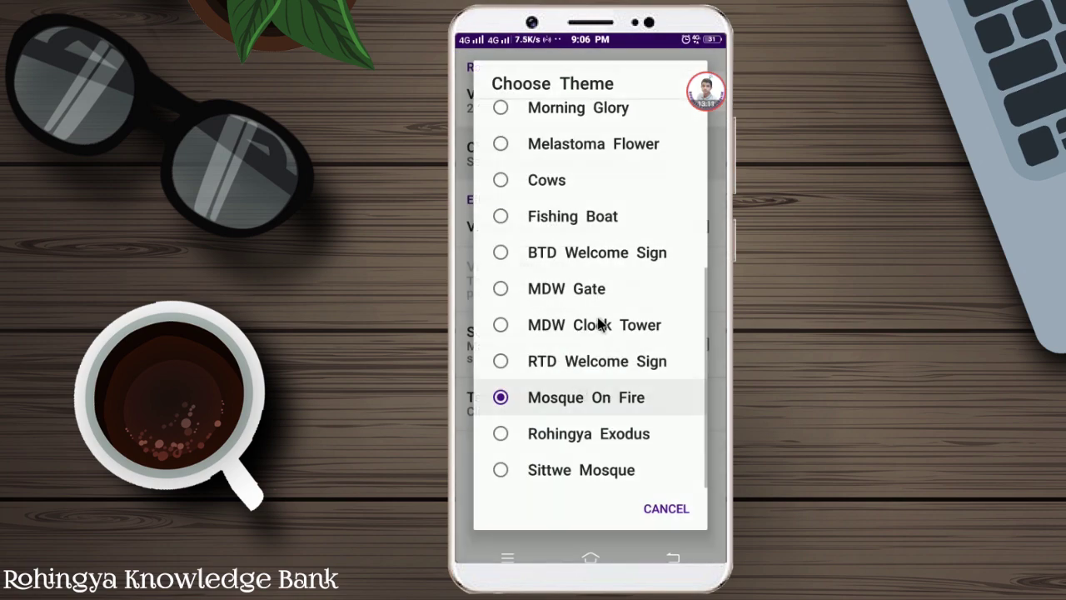
left_click(583, 439)
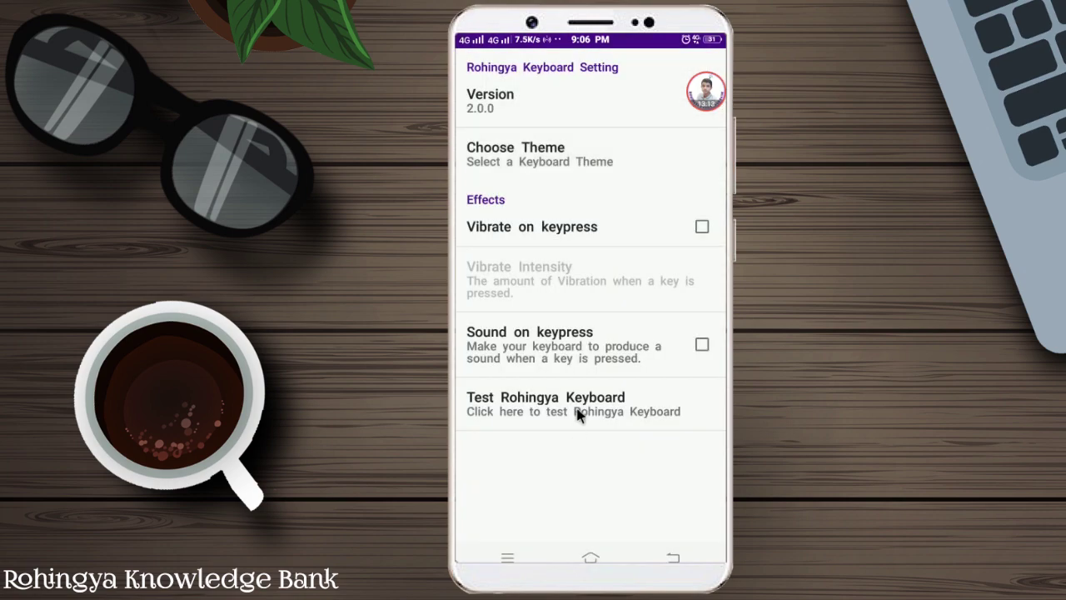
left_click(578, 408)
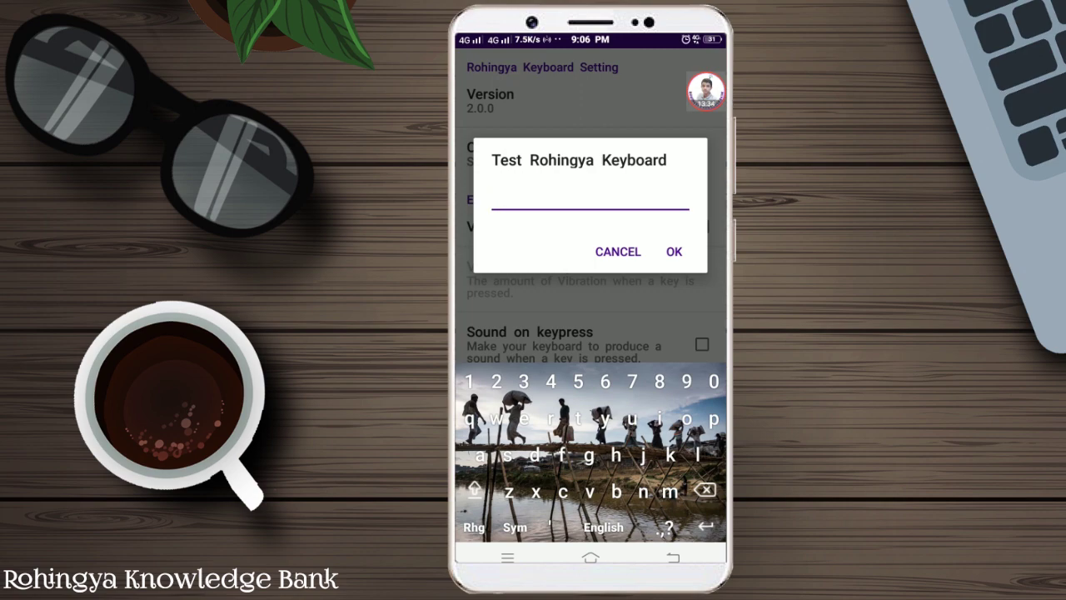
left_click(633, 260)
- Apply the Sittwe Mosque keyboard theme and preview it in the keyboard test dialog
left_click(576, 160)
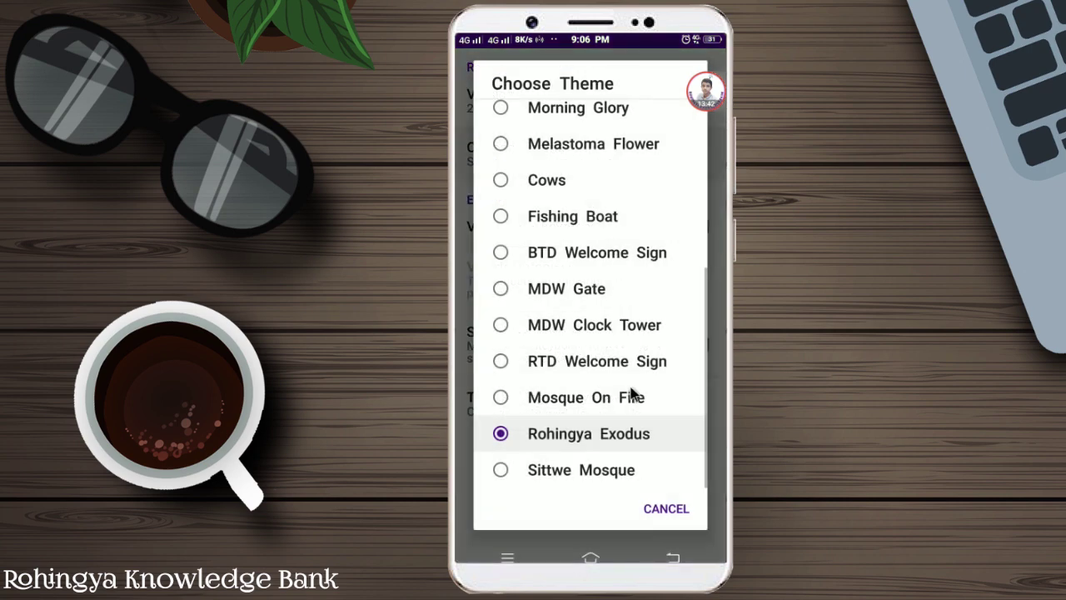
left_click(614, 472)
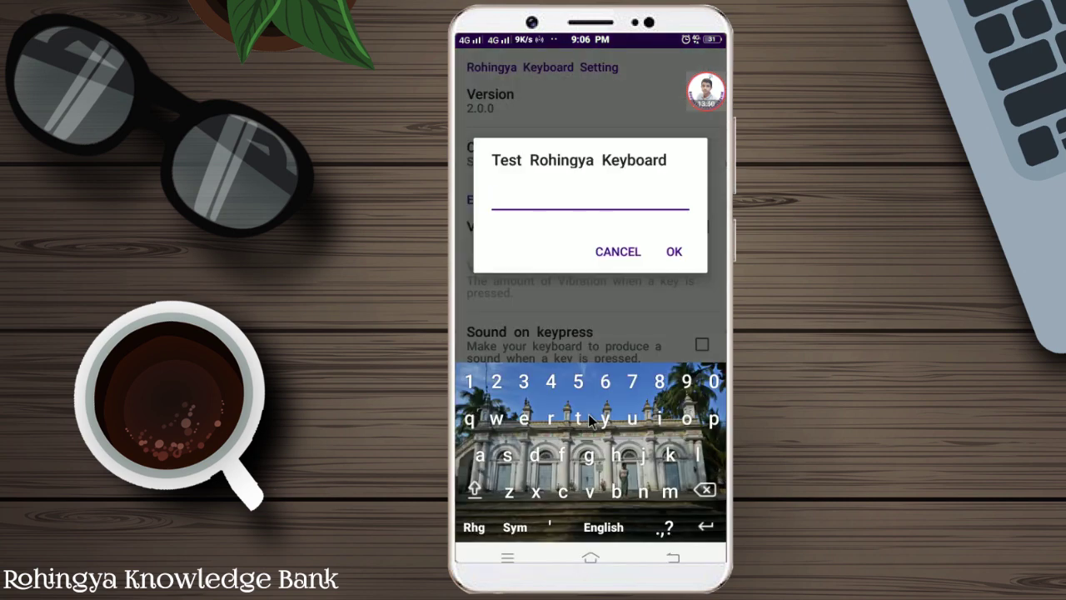
left_click(616, 252)
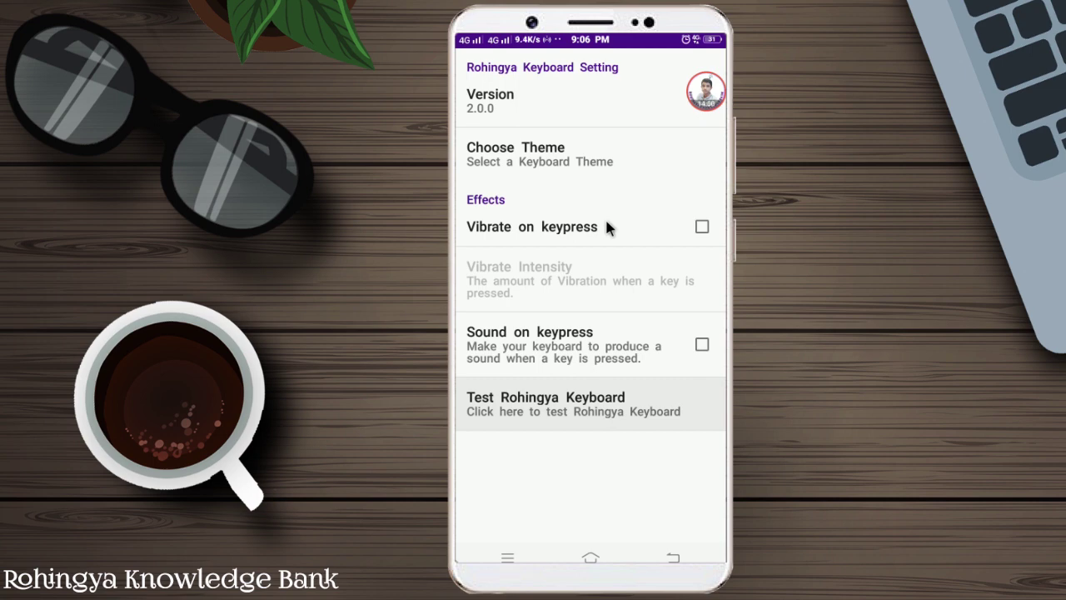
- Enable vibration on keypress and try it by entering "ghuwryyj" in the keyboard test dialog
left_click(704, 227)
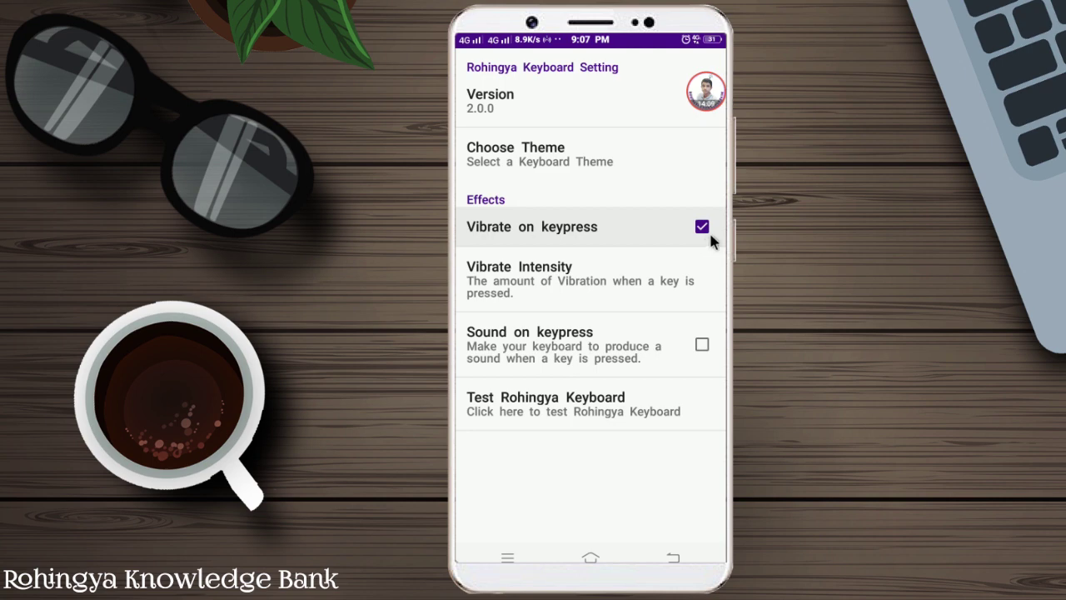
left_click(612, 403)
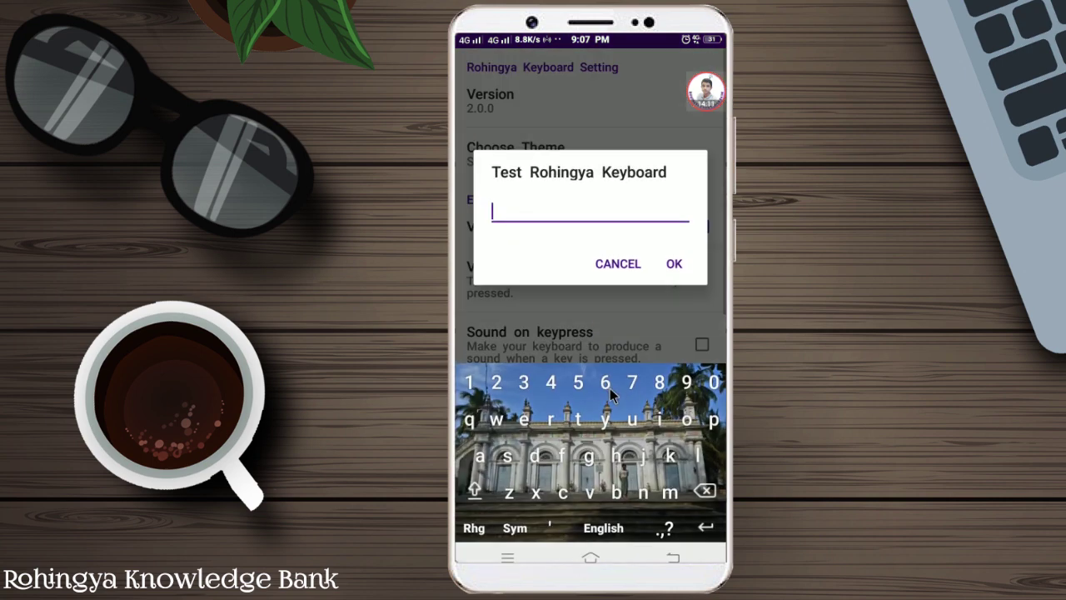
type("ghuwryyj")
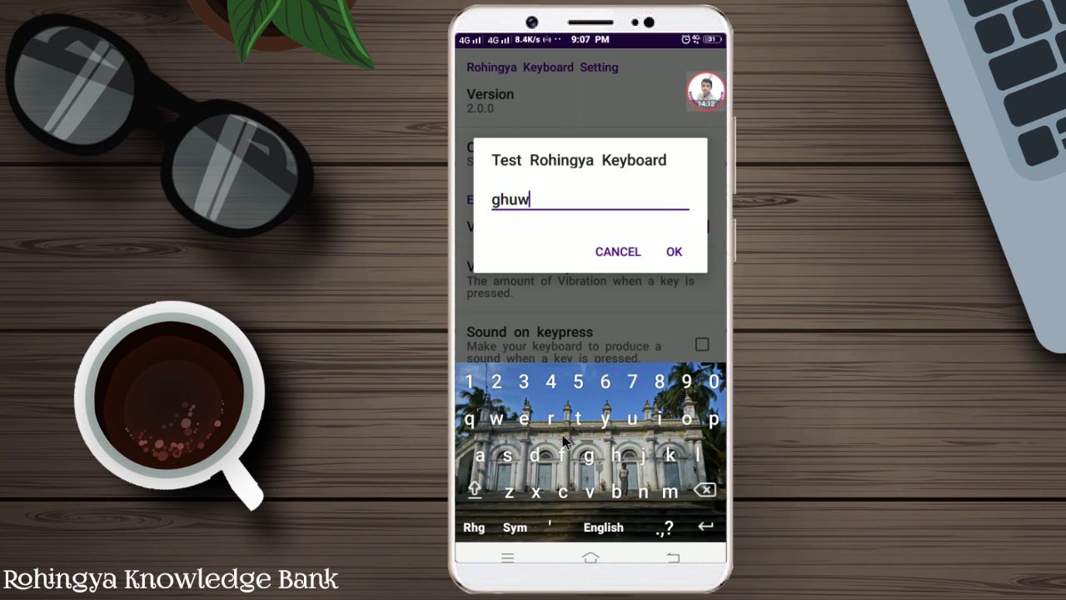
left_click(620, 254)
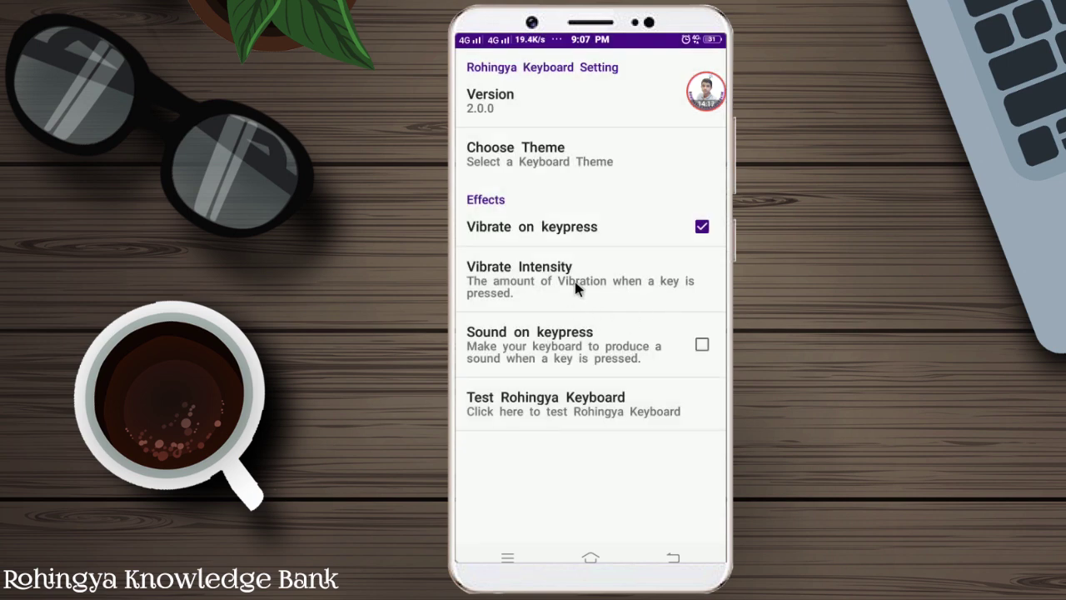
- Switch the keypress vibrate intensity to Low and return it to Medium
left_click(575, 281)
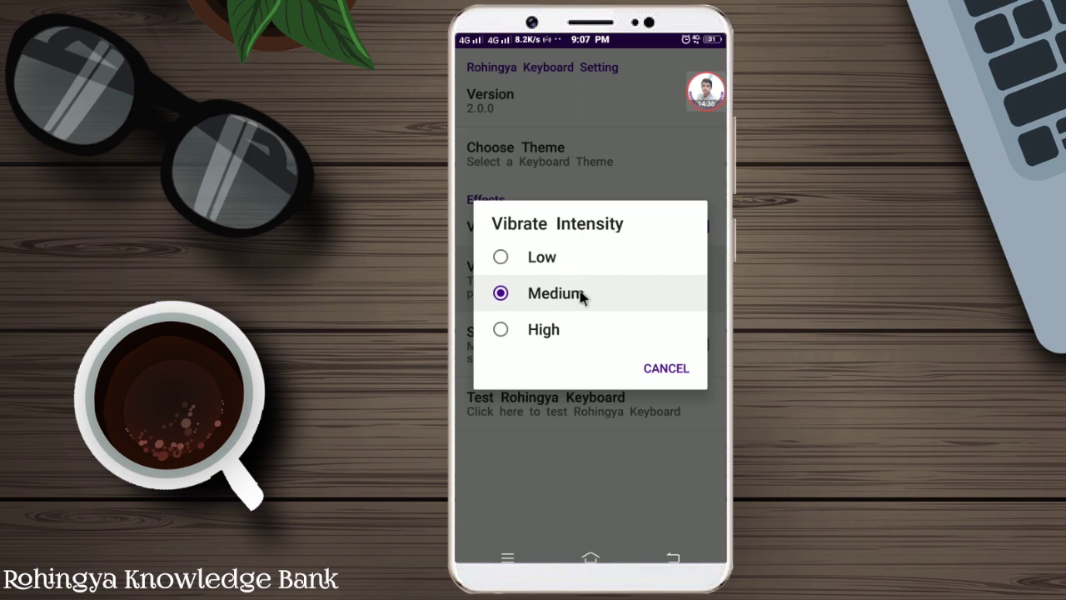
left_click(566, 262)
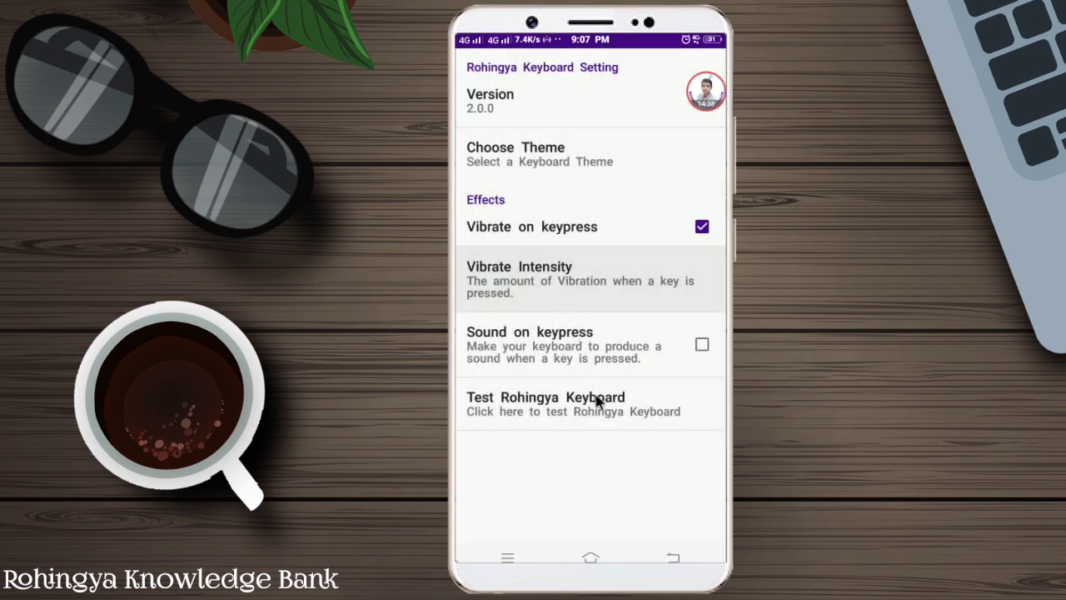
left_click(604, 287)
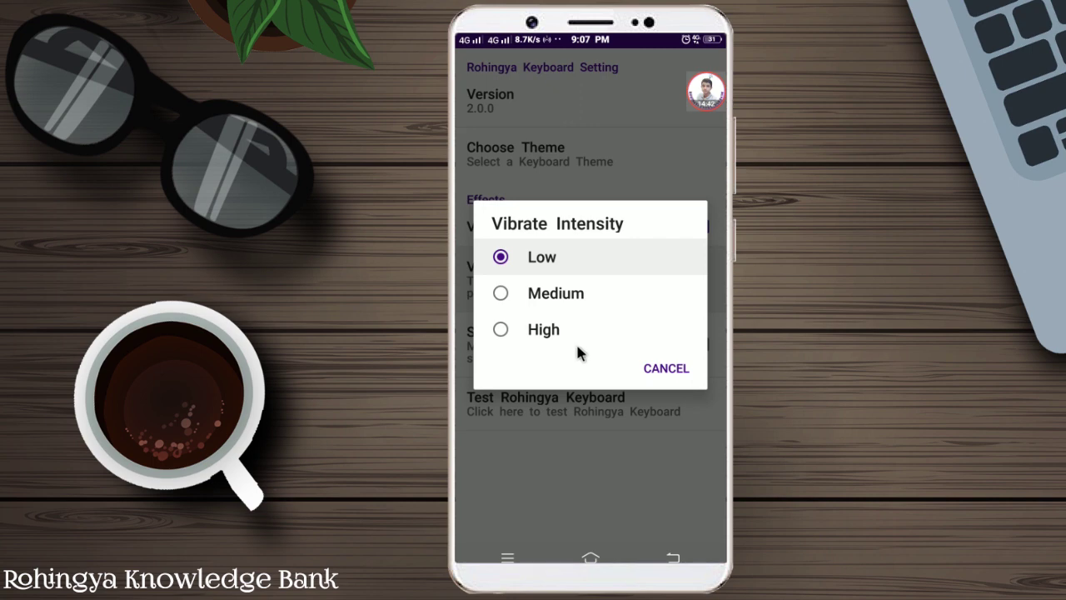
left_click(516, 296)
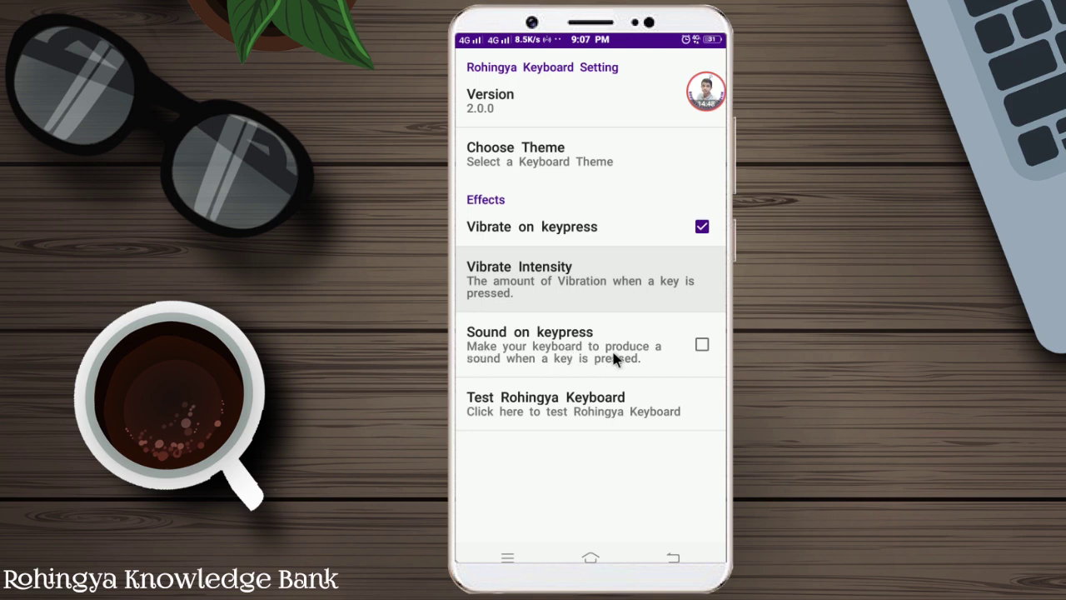